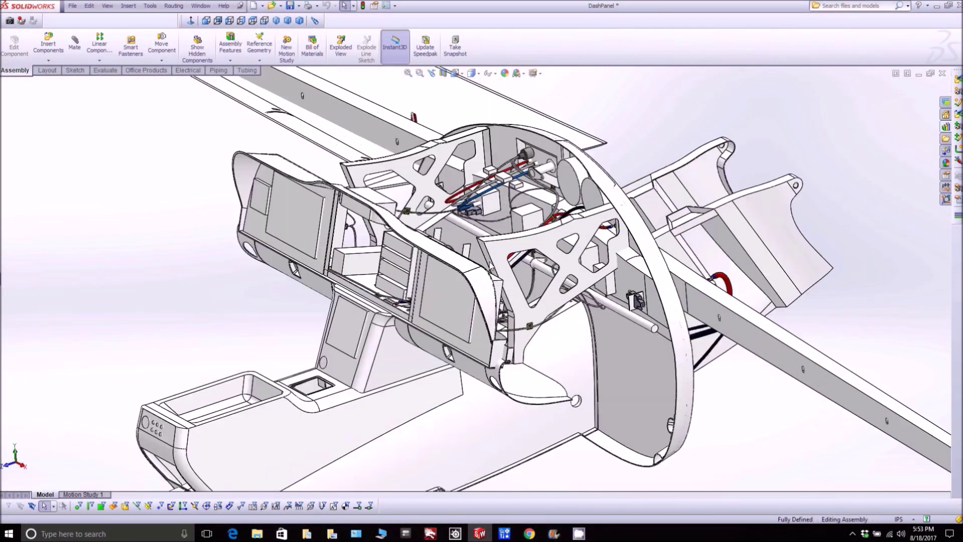
{"action": "scroll", "coordinate": [490, 266], "scroll_direction": "down", "scroll_amount": 5}
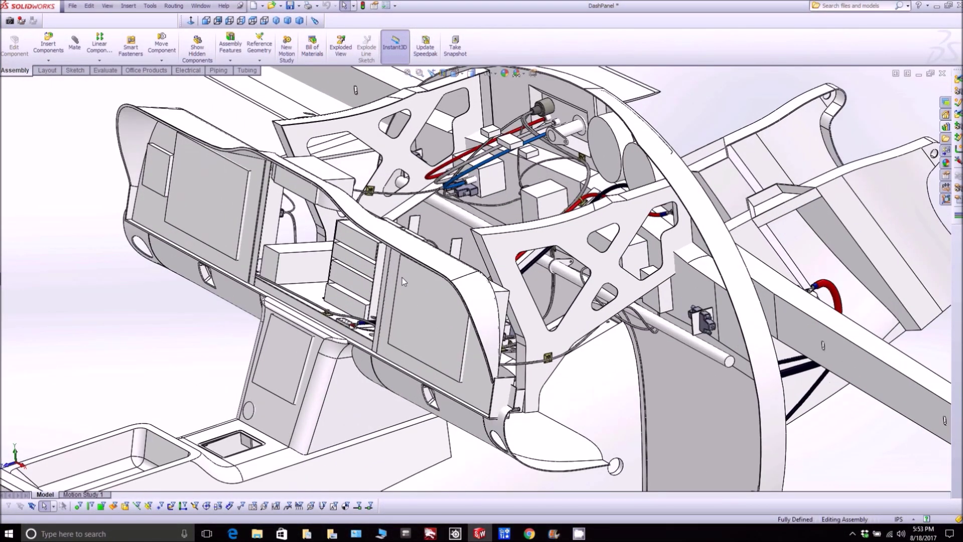
{"action": "scroll", "coordinate": [432, 311], "scroll_direction": "up", "scroll_amount": 3}
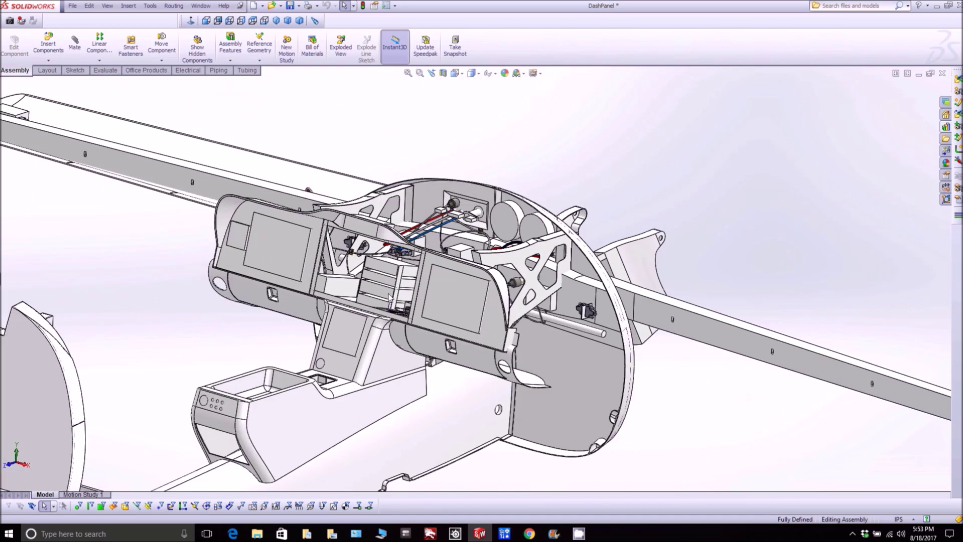
{"action": "scroll", "coordinate": [341, 343], "scroll_direction": "down", "scroll_amount": 6}
{"action": "scroll", "coordinate": [341, 343], "scroll_direction": "down", "scroll_amount": 4}
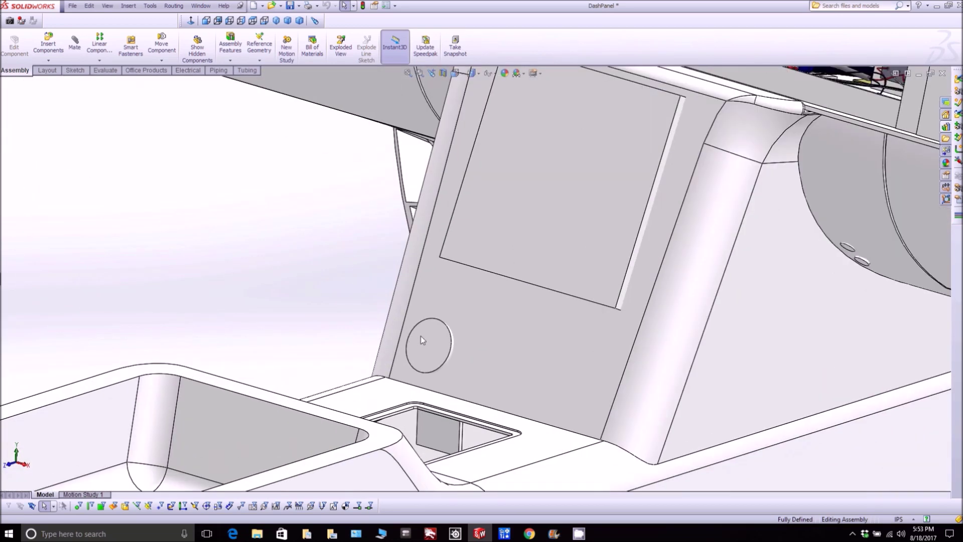
{"action": "left_click", "coordinate": [421, 340]}
{"action": "scroll", "coordinate": [479, 312], "scroll_direction": "up", "scroll_amount": 3}
{"action": "middle_click_drag", "start_coordinate": [474, 315], "coordinate": [319, 361]}
{"action": "scroll", "coordinate": [278, 362], "scroll_direction": "down", "scroll_amount": 5}
{"action": "scroll", "coordinate": [278, 362], "scroll_direction": "down", "scroll_amount": 3}
{"action": "left_click", "coordinate": [288, 336]}
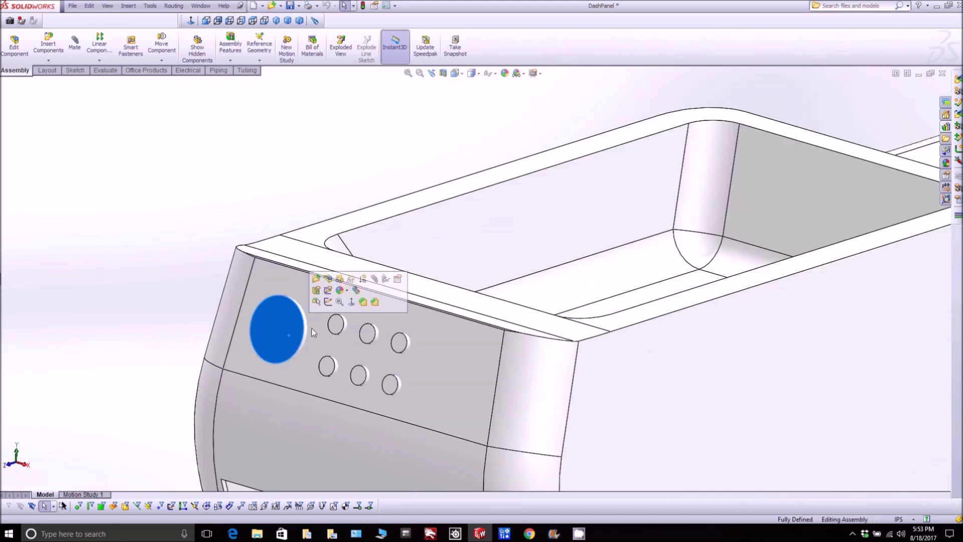
{"action": "left_click", "coordinate": [337, 325]}
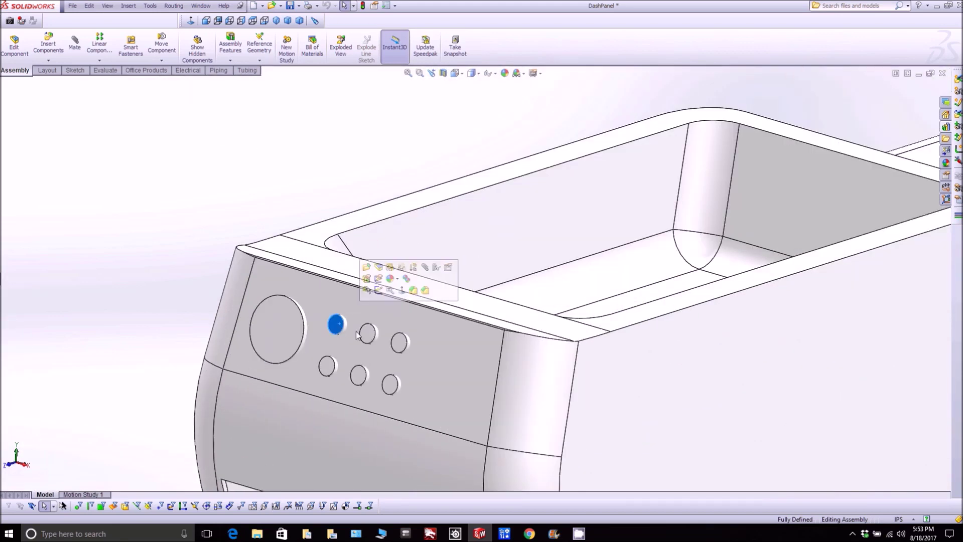
{"action": "left_click", "coordinate": [367, 334]}
{"action": "left_click", "coordinate": [404, 347]}
{"action": "left_click_drag", "start_coordinate": [403, 347], "coordinate": [340, 371]}
{"action": "left_click", "coordinate": [388, 385]}
{"action": "scroll", "coordinate": [592, 227], "scroll_direction": "up", "scroll_amount": 5}
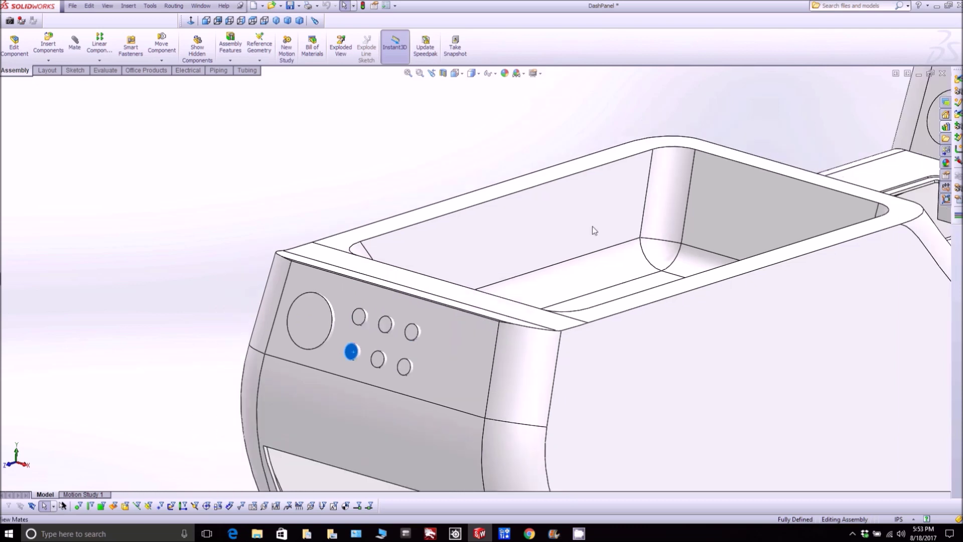
{"action": "scroll", "coordinate": [644, 212], "scroll_direction": "up", "scroll_amount": 5}
{"action": "scroll", "coordinate": [683, 188], "scroll_direction": "down", "scroll_amount": 2}
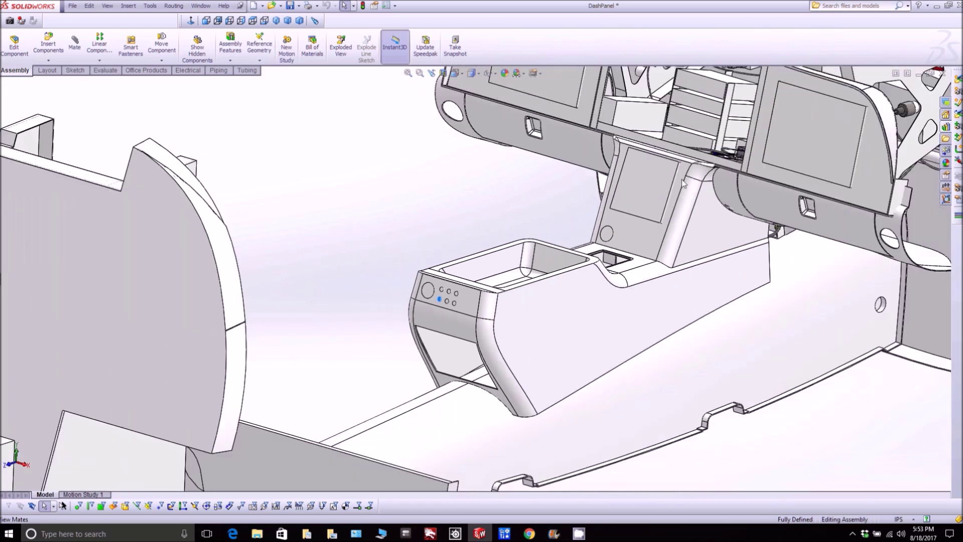
{"action": "scroll", "coordinate": [634, 217], "scroll_direction": "down", "scroll_amount": 2}
{"action": "middle_click_drag", "start_coordinate": [634, 218], "coordinate": [624, 246]}
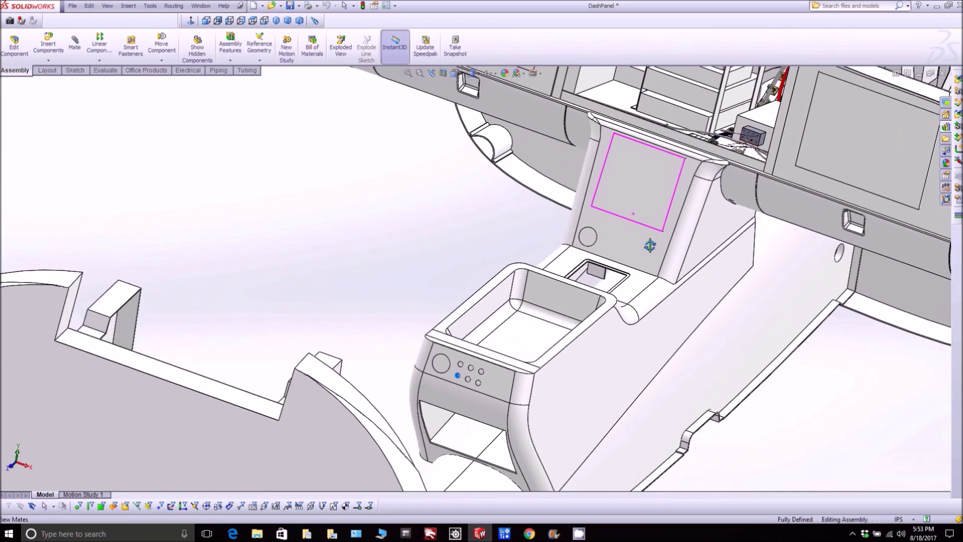
{"action": "scroll", "coordinate": [619, 248], "scroll_direction": "down", "scroll_amount": 5}
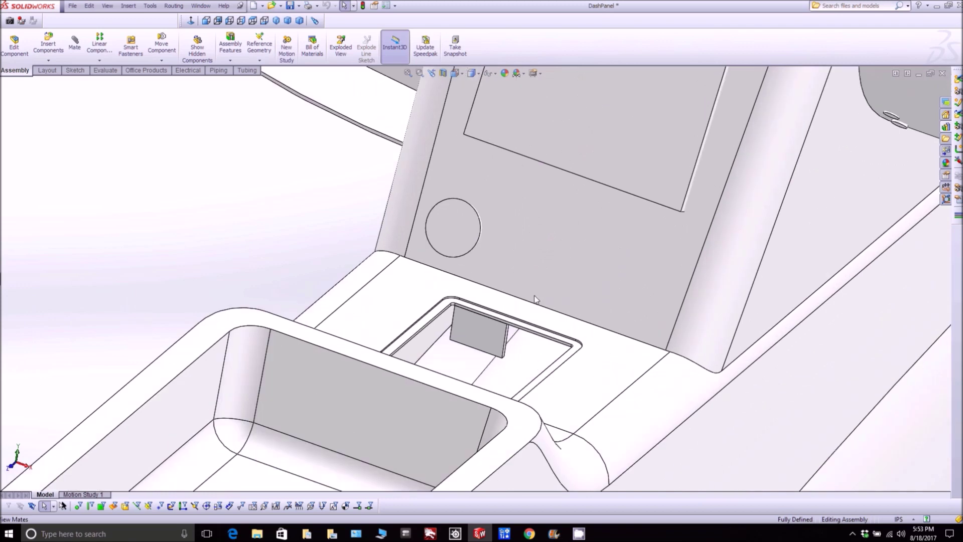
{"action": "left_click", "coordinate": [488, 323]}
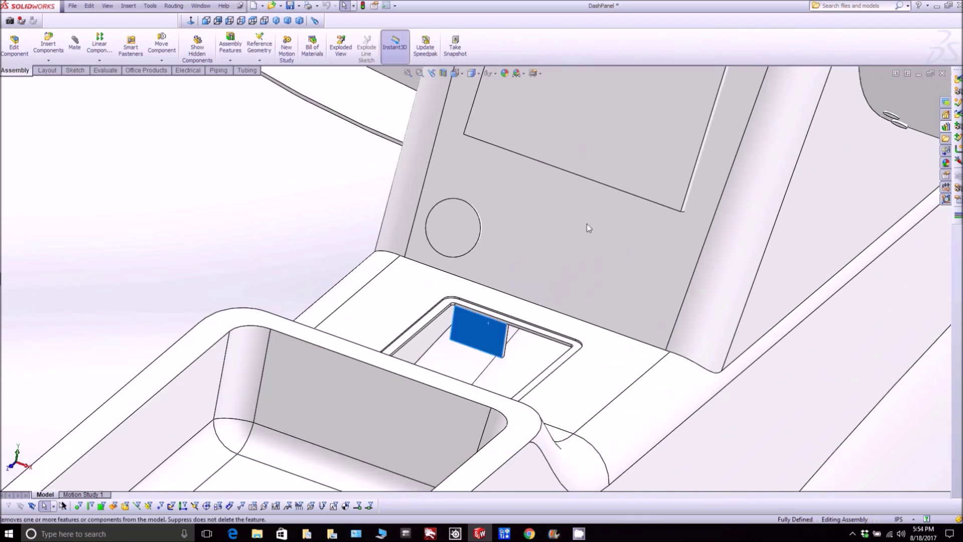
{"action": "scroll", "coordinate": [587, 223], "scroll_direction": "up", "scroll_amount": 3}
{"action": "scroll", "coordinate": [590, 212], "scroll_direction": "up", "scroll_amount": 2}
{"action": "scroll", "coordinate": [589, 212], "scroll_direction": "up", "scroll_amount": 2}
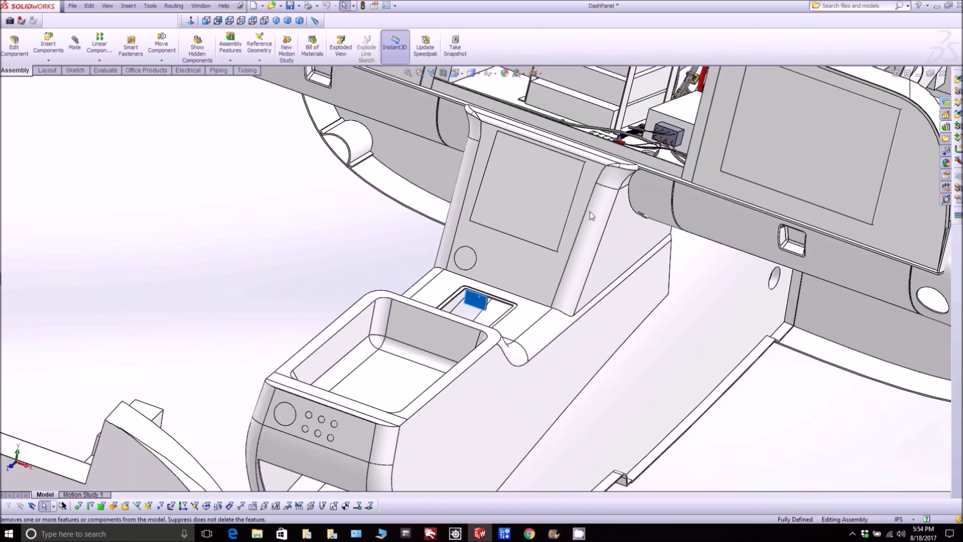
{"action": "middle_click_drag", "start_coordinate": [595, 203], "coordinate": [622, 226]}
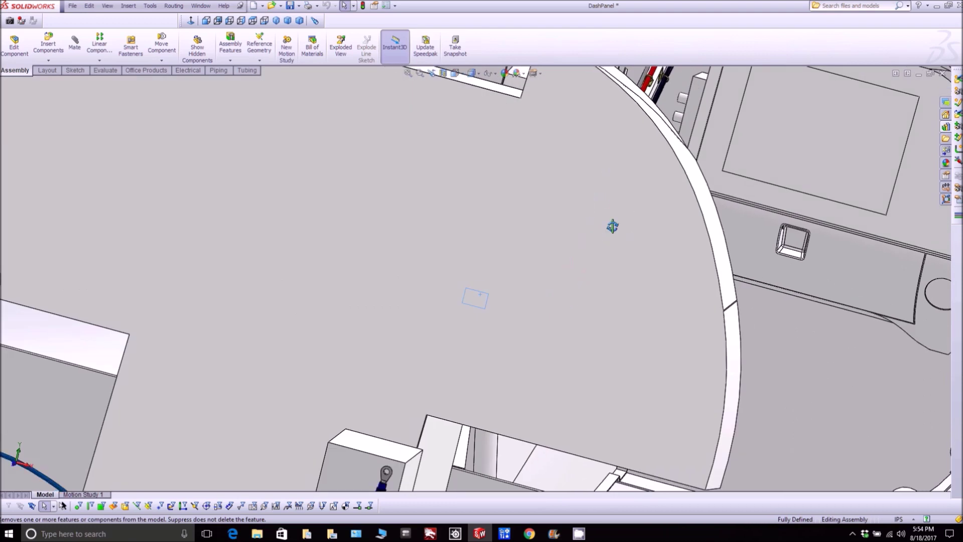
{"action": "key", "text": "ctrl+shift+z"}
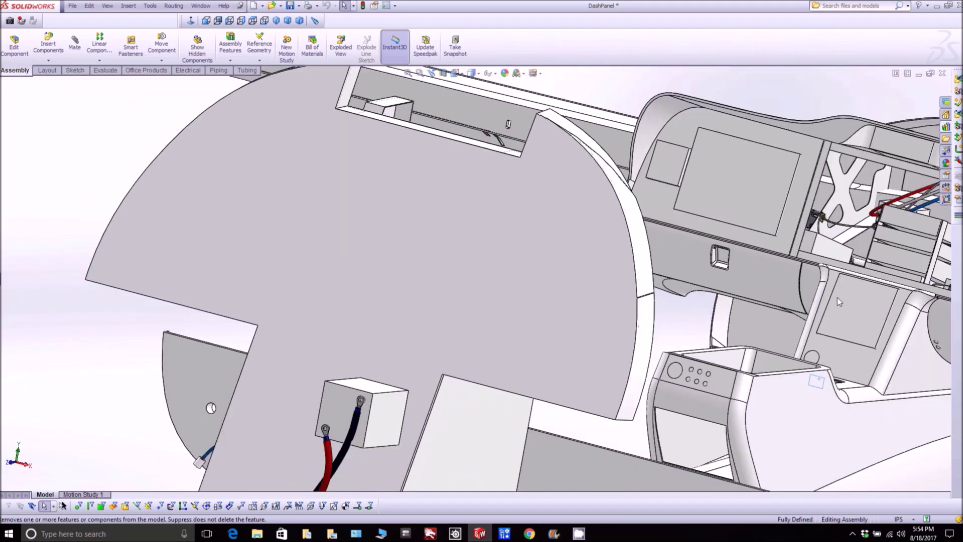
{"action": "key", "text": "ctrl+shift+z"}
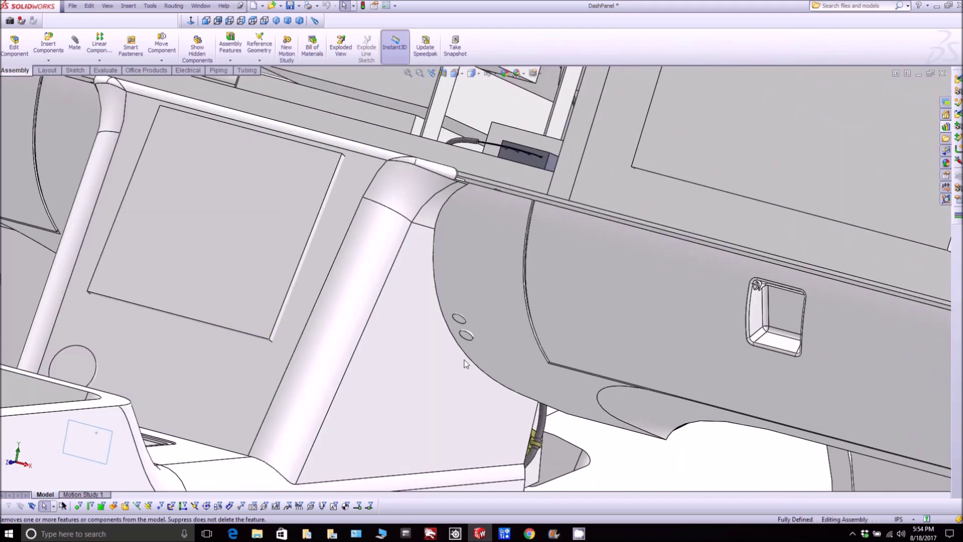
{"action": "scroll", "coordinate": [465, 359], "scroll_direction": "down", "scroll_amount": 3}
{"action": "left_click", "coordinate": [436, 296]}
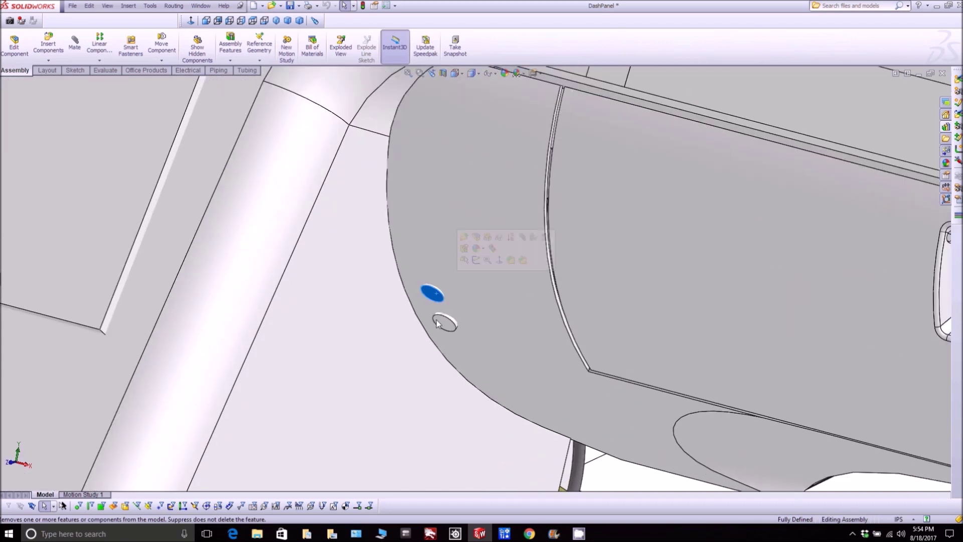
{"action": "left_click", "coordinate": [439, 322]}
{"action": "key", "text": "ctrl+shift+z"}
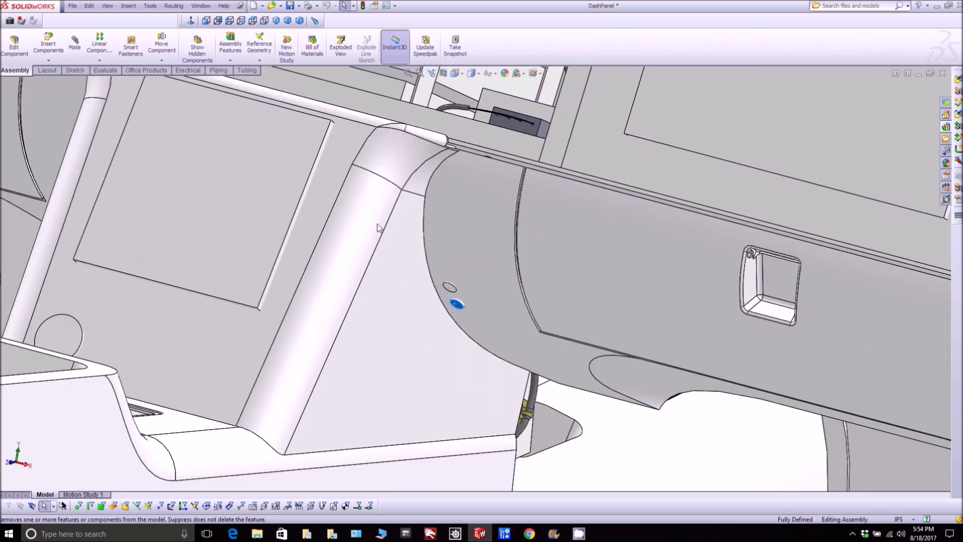
{"action": "key", "text": "ctrl+shift+z"}
{"action": "key", "text": "ctrl+shift+z"}
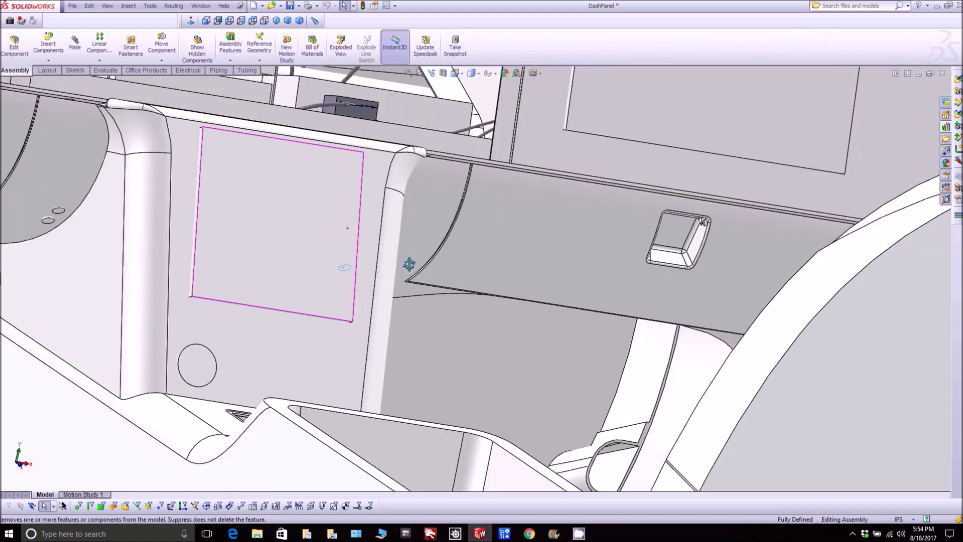
{"action": "scroll", "coordinate": [233, 261], "scroll_direction": "down", "scroll_amount": 8}
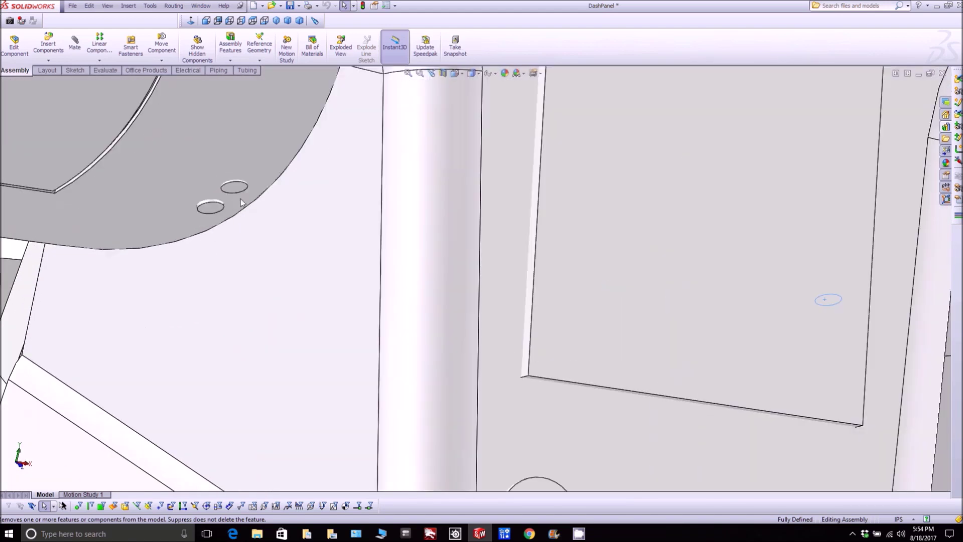
{"action": "left_click", "coordinate": [238, 187]}
{"action": "left_click", "coordinate": [211, 207]}
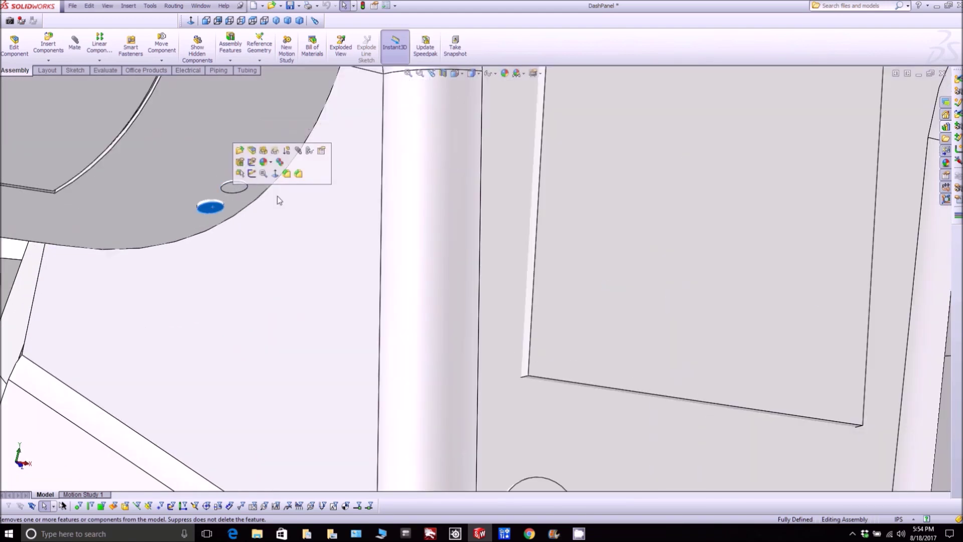
{"action": "scroll", "coordinate": [519, 173], "scroll_direction": "up", "scroll_amount": 5}
{"action": "scroll", "coordinate": [569, 192], "scroll_direction": "up", "scroll_amount": 3}
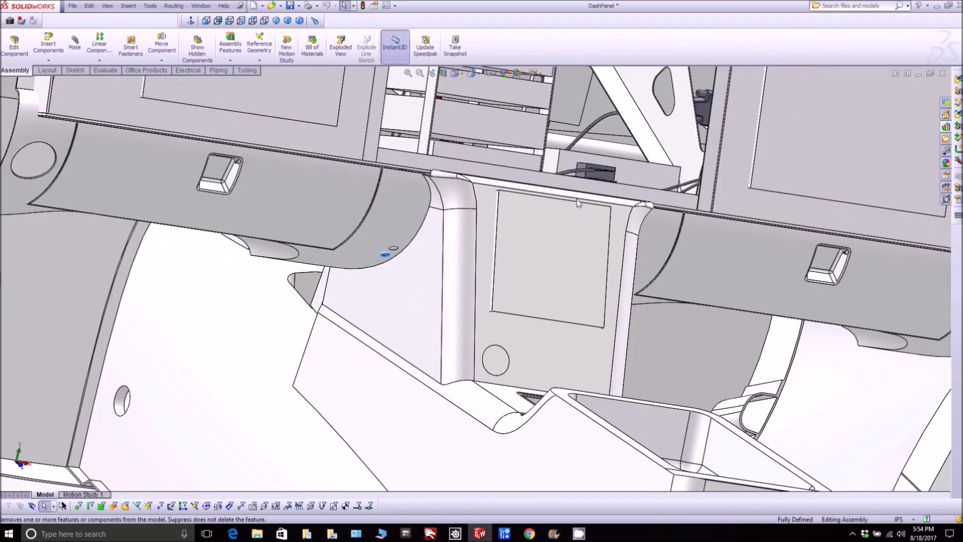
{"action": "middle_click_drag", "start_coordinate": [579, 203], "coordinate": [552, 235]}
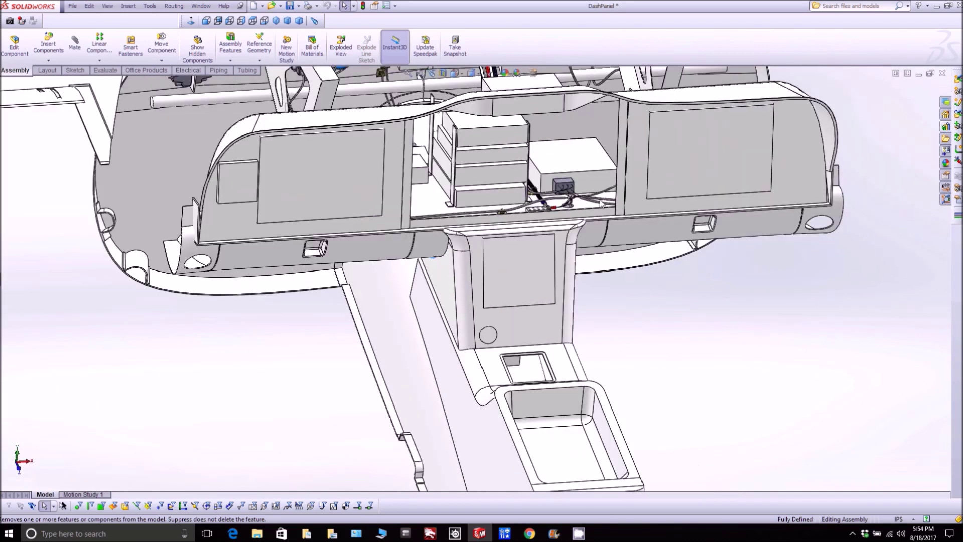
{"action": "scroll", "coordinate": [591, 200], "scroll_direction": "down", "scroll_amount": 10}
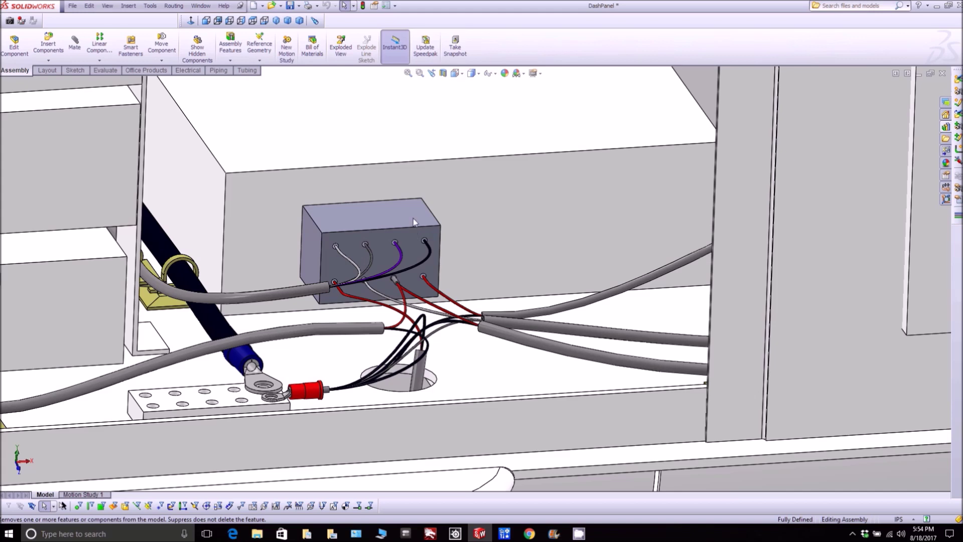
{"action": "scroll", "coordinate": [424, 196], "scroll_direction": "up", "scroll_amount": 3}
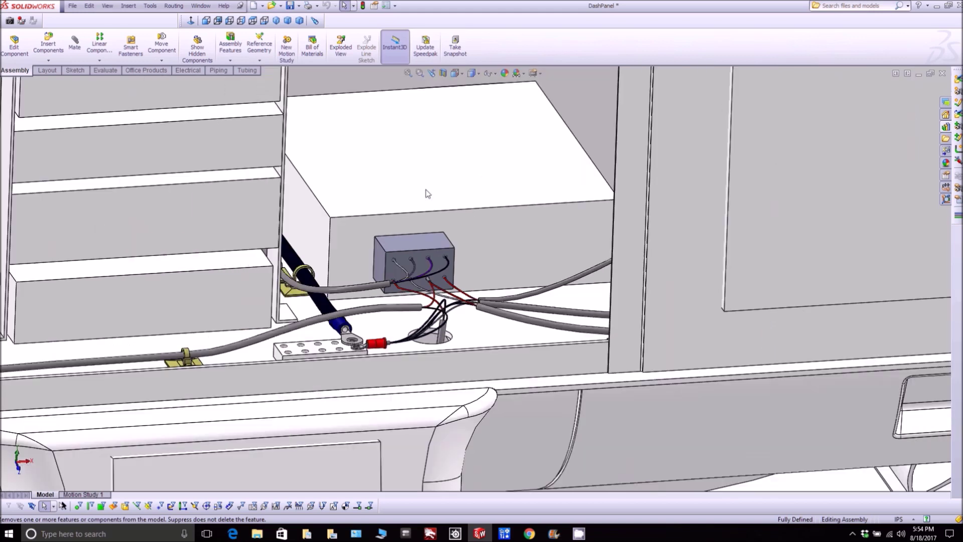
{"action": "left_click", "coordinate": [429, 183]}
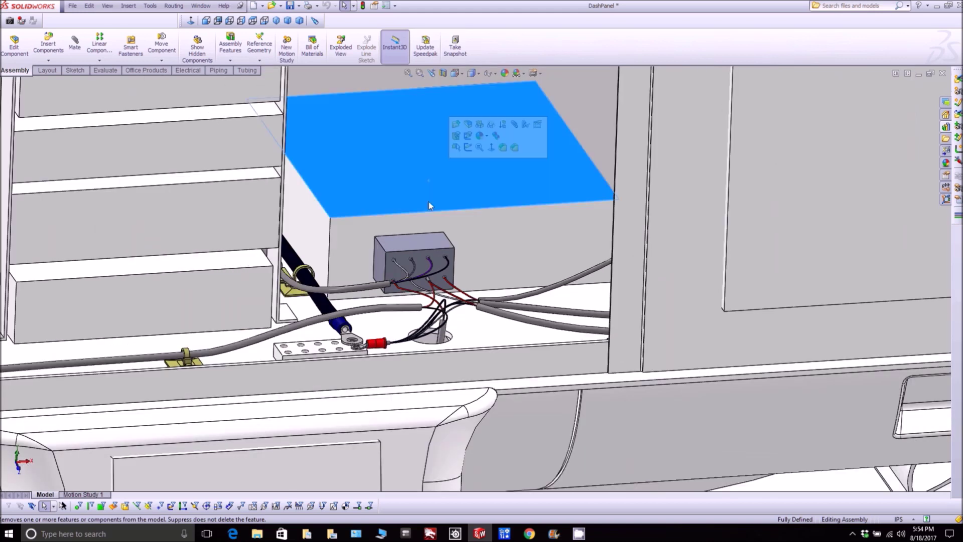
{"action": "left_click", "coordinate": [423, 250]}
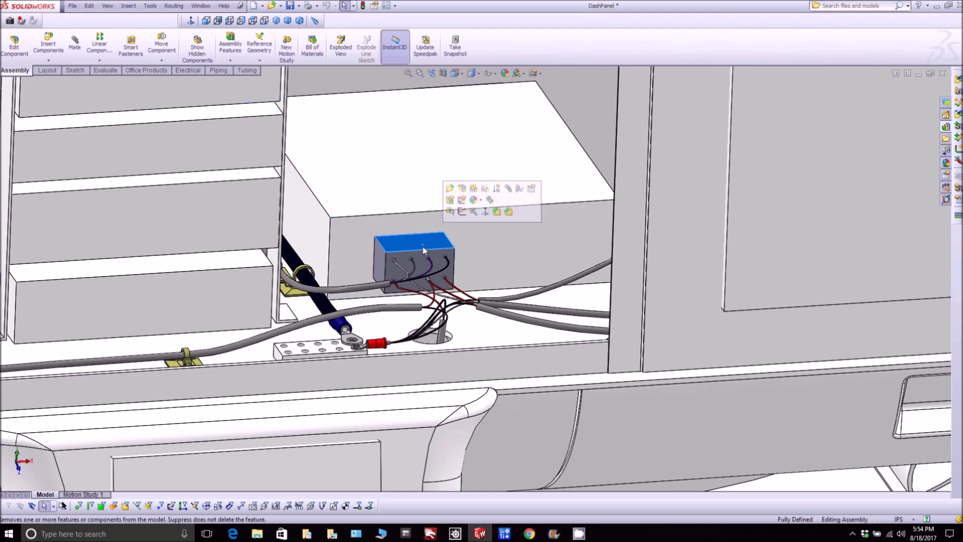
{"action": "scroll", "coordinate": [432, 260], "scroll_direction": "down", "scroll_amount": 6}
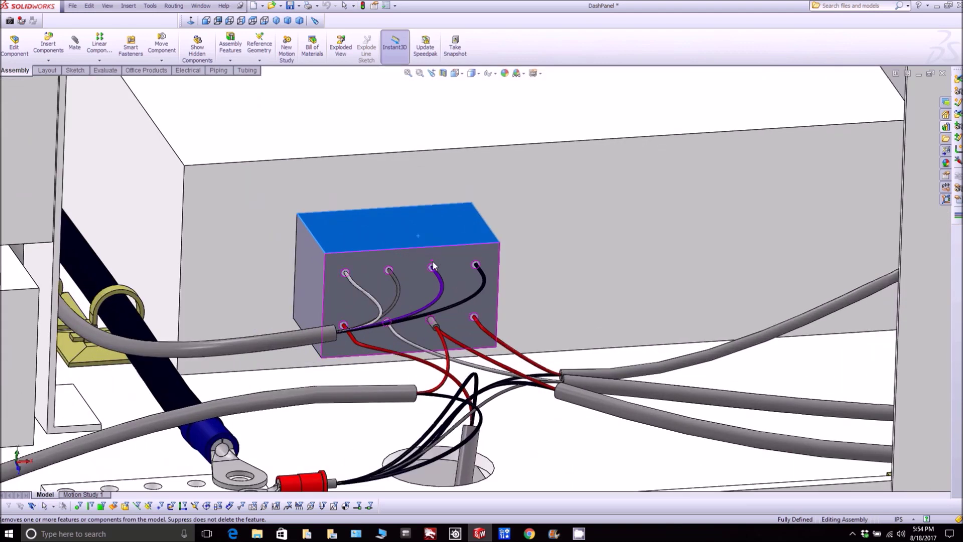
{"action": "scroll", "coordinate": [432, 268], "scroll_direction": "up", "scroll_amount": 5}
{"action": "scroll", "coordinate": [416, 290], "scroll_direction": "up", "scroll_amount": 2}
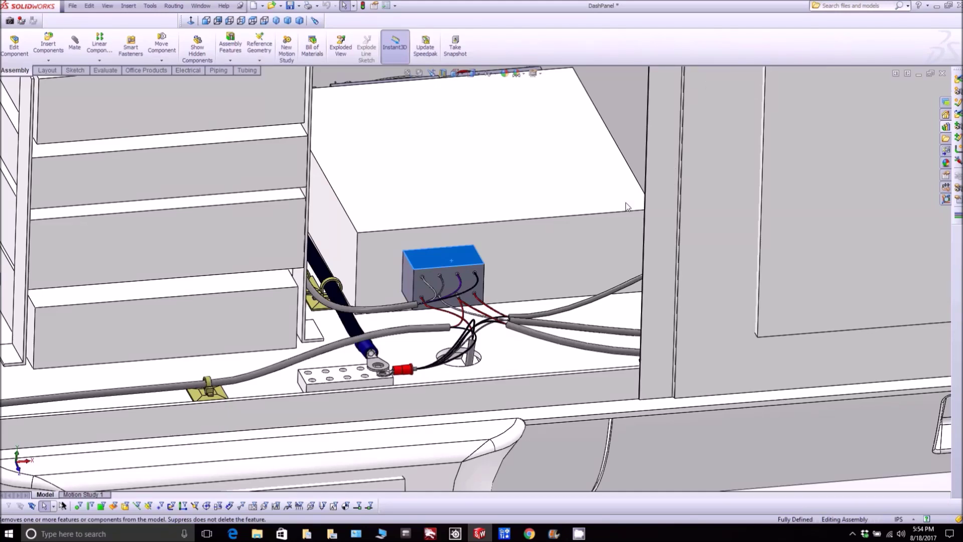
{"action": "scroll", "coordinate": [482, 260], "scroll_direction": "up", "scroll_amount": 3}
{"action": "middle_click_drag", "start_coordinate": [507, 250], "coordinate": [652, 328]}
{"action": "scroll", "coordinate": [618, 310], "scroll_direction": "down", "scroll_amount": 3}
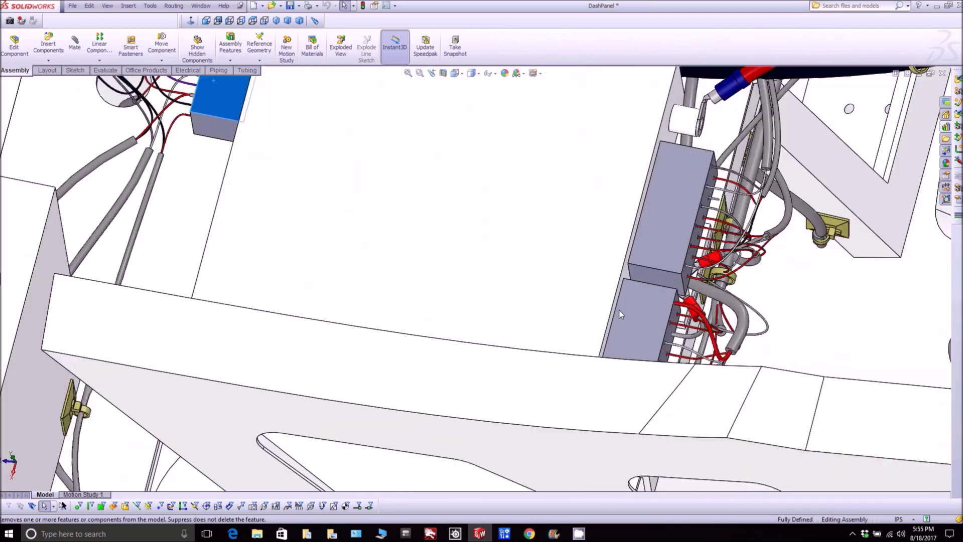
{"action": "mouse_move", "coordinate": [624, 296]}
{"action": "middle_mouse_down"}
{"action": "mouse_move", "coordinate": [604, 329]}
{"action": "mouse_move", "coordinate": [627, 310]}
{"action": "middle_mouse_up"}
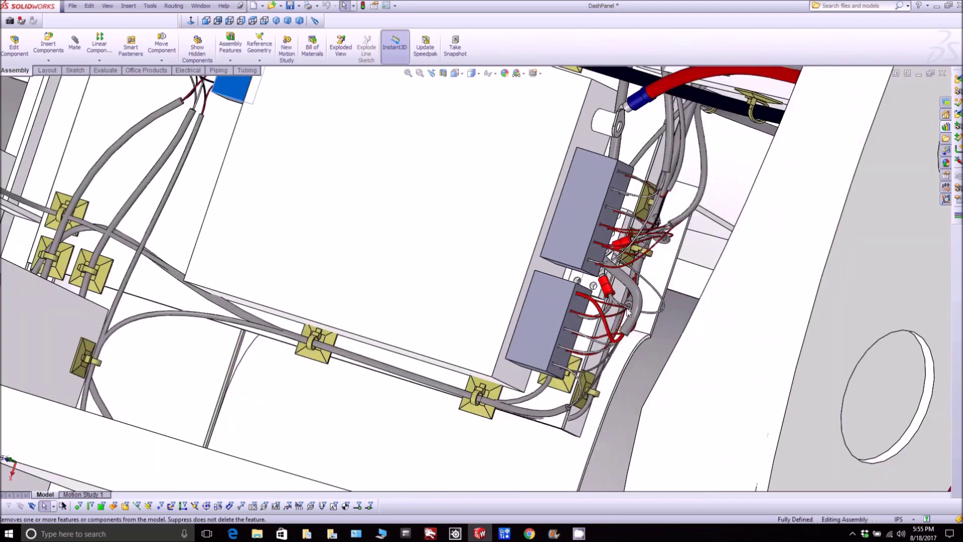
{"action": "scroll", "coordinate": [619, 319], "scroll_direction": "down", "scroll_amount": 3}
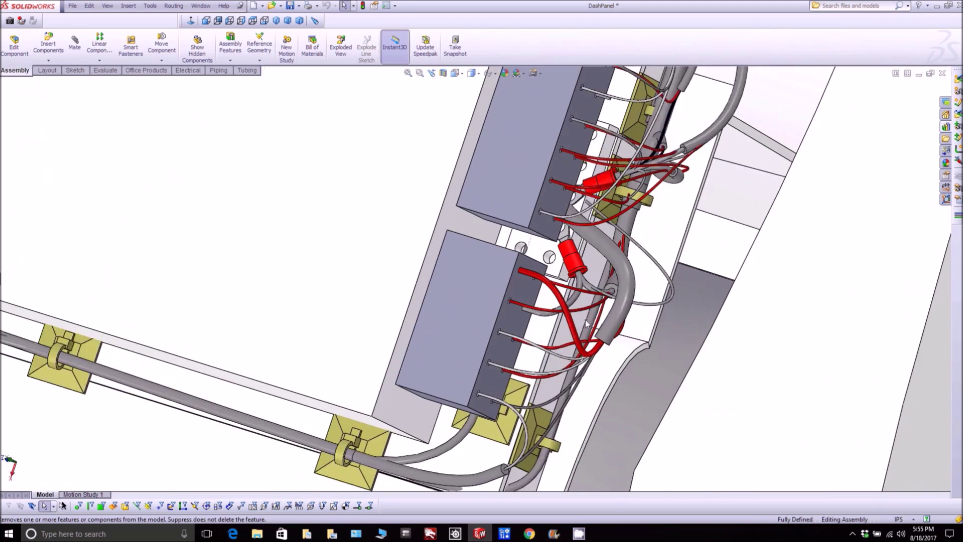
{"action": "left_click", "coordinate": [471, 311]}
{"action": "scroll", "coordinate": [480, 295], "scroll_direction": "up", "scroll_amount": 2}
{"action": "scroll", "coordinate": [480, 296], "scroll_direction": "up", "scroll_amount": 2}
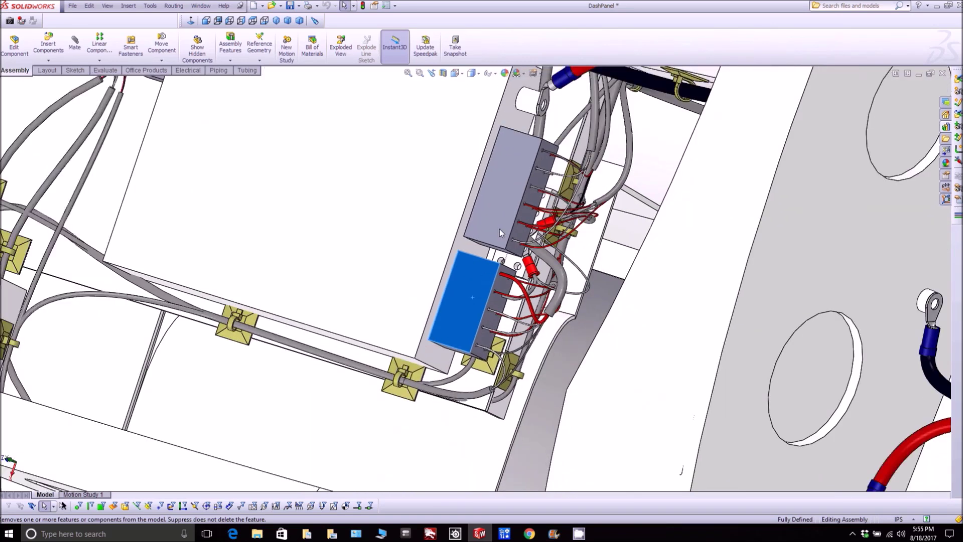
{"action": "left_click", "coordinate": [504, 203]}
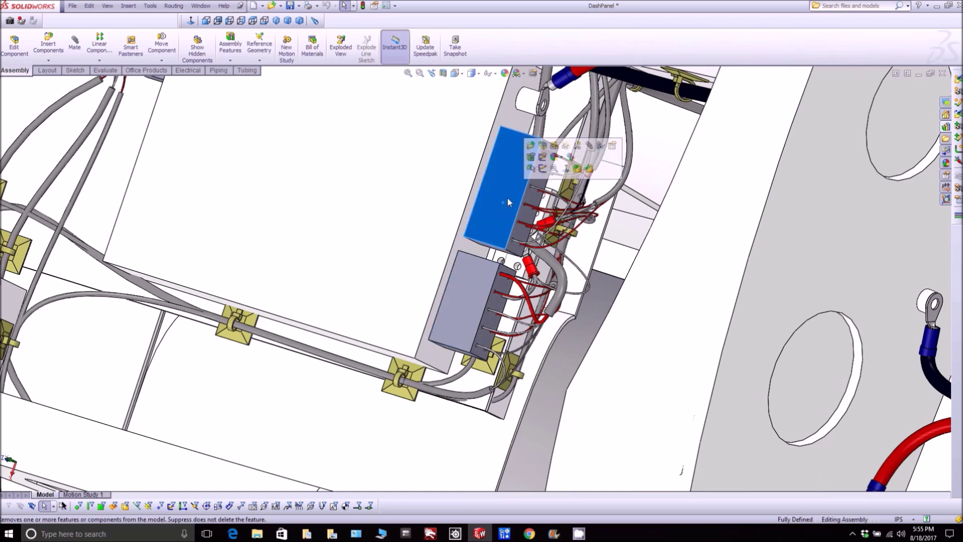
{"action": "scroll", "coordinate": [506, 199], "scroll_direction": "up", "scroll_amount": 2}
{"action": "middle_click_drag", "start_coordinate": [500, 201], "coordinate": [519, 161]}
{"action": "scroll", "coordinate": [519, 161], "scroll_direction": "down", "scroll_amount": 3}
{"action": "left_click", "coordinate": [511, 193]}
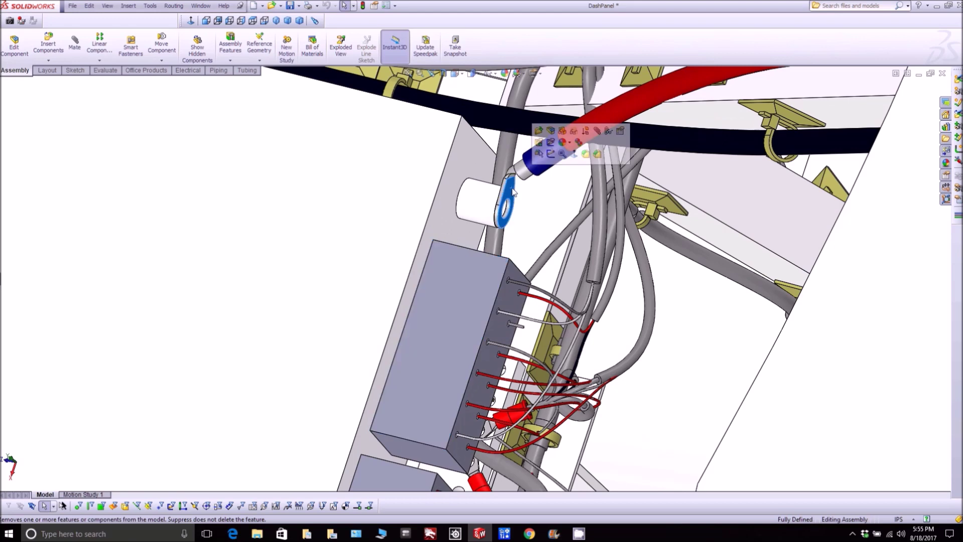
{"action": "scroll", "coordinate": [521, 189], "scroll_direction": "up", "scroll_amount": 3}
{"action": "scroll", "coordinate": [531, 186], "scroll_direction": "up", "scroll_amount": 3}
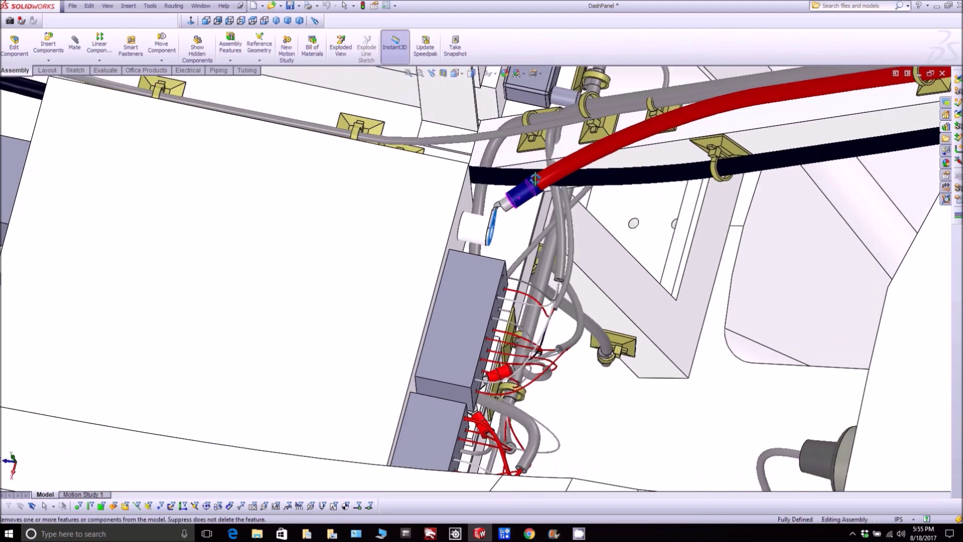
{"action": "scroll", "coordinate": [531, 186], "scroll_direction": "up", "scroll_amount": 3}
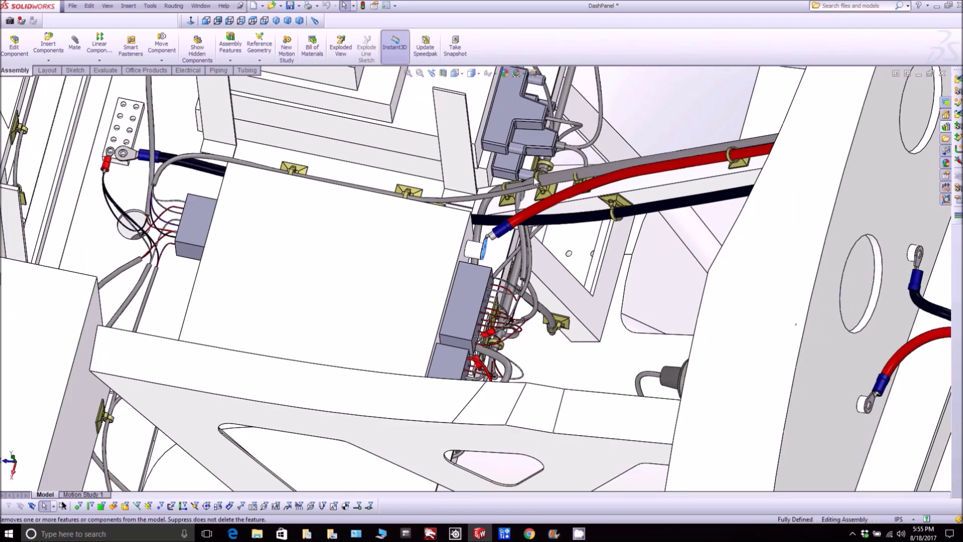
{"action": "middle_click_drag", "start_coordinate": [534, 181], "coordinate": [513, 188]}
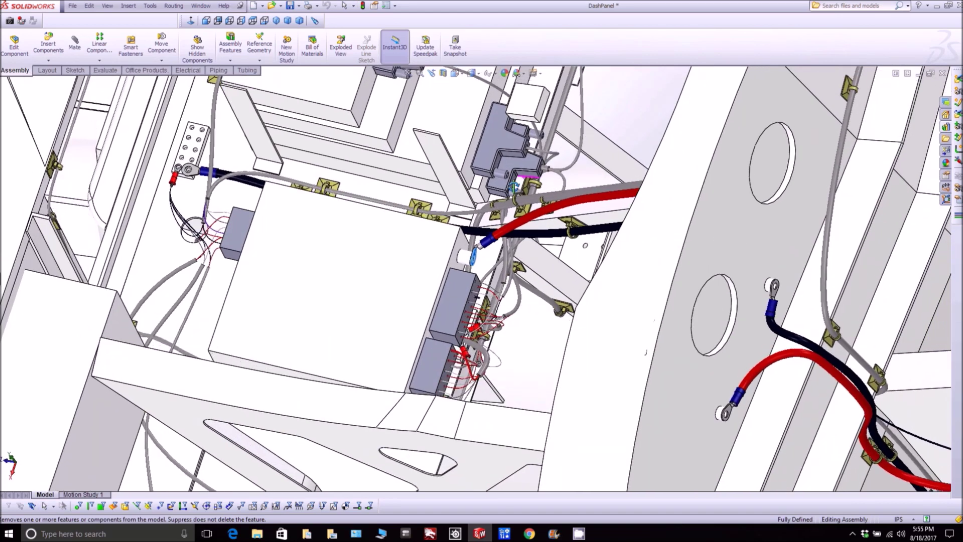
{"action": "scroll", "coordinate": [501, 220], "scroll_direction": "down", "scroll_amount": 5}
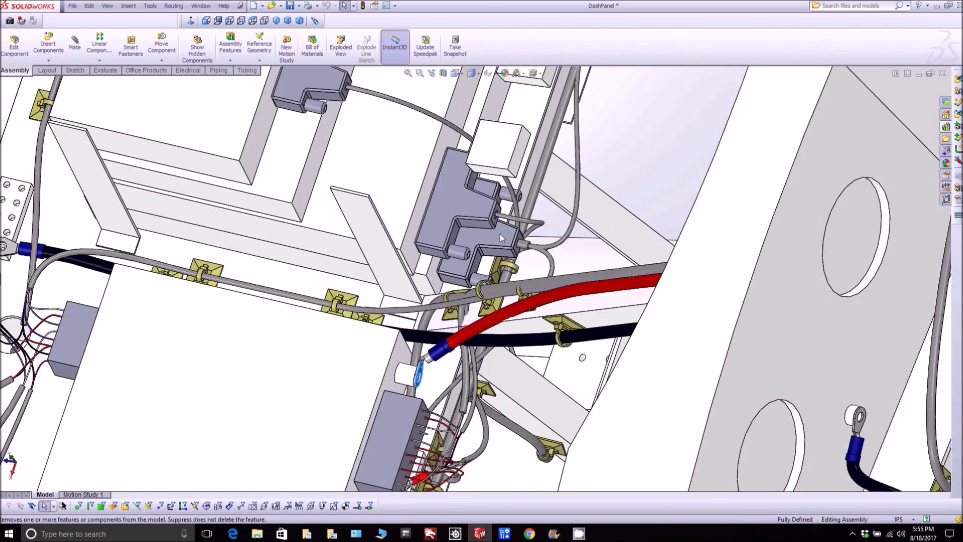
{"action": "left_click", "coordinate": [500, 234]}
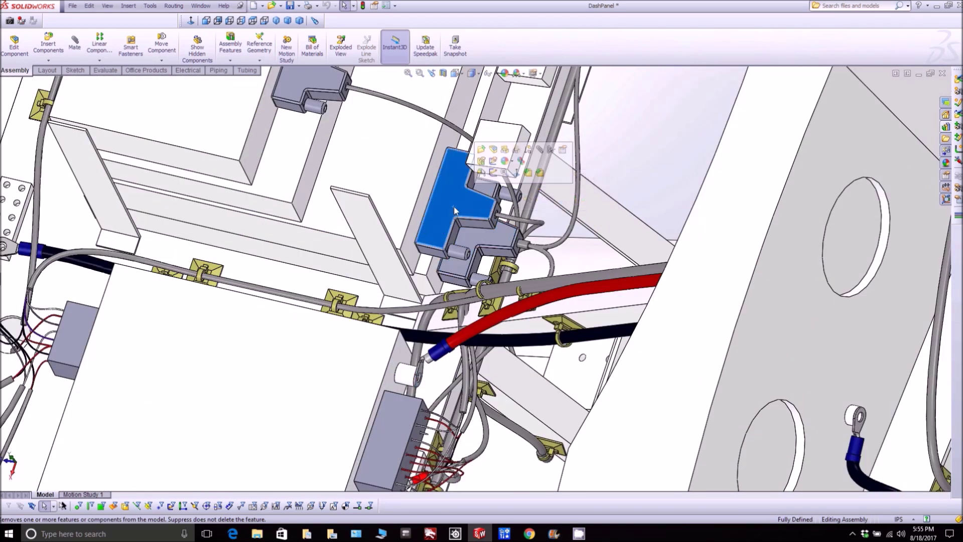
{"action": "scroll", "coordinate": [453, 205], "scroll_direction": "up", "scroll_amount": 4}
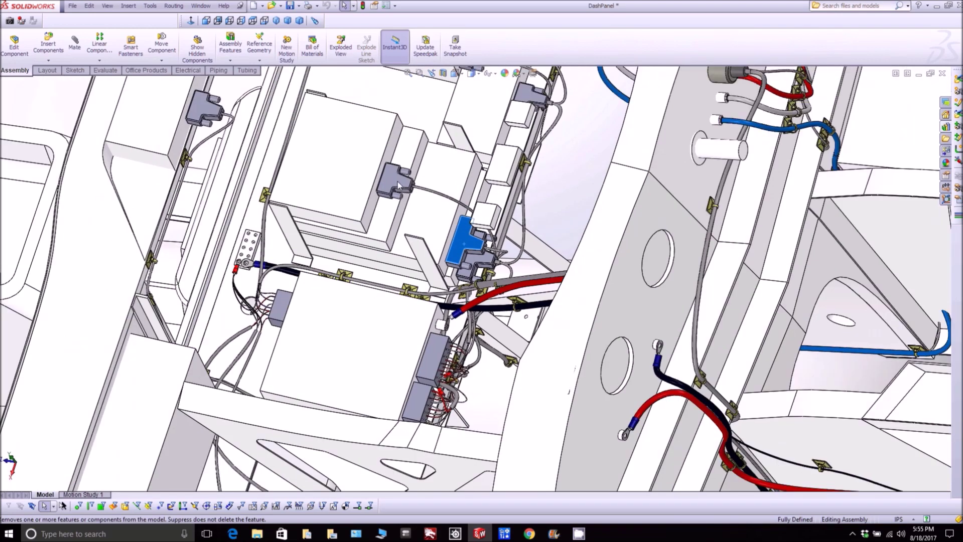
{"action": "left_click", "coordinate": [398, 182]}
{"action": "middle_click_drag", "start_coordinate": [565, 176], "coordinate": [546, 197], "text": "ctrl"}
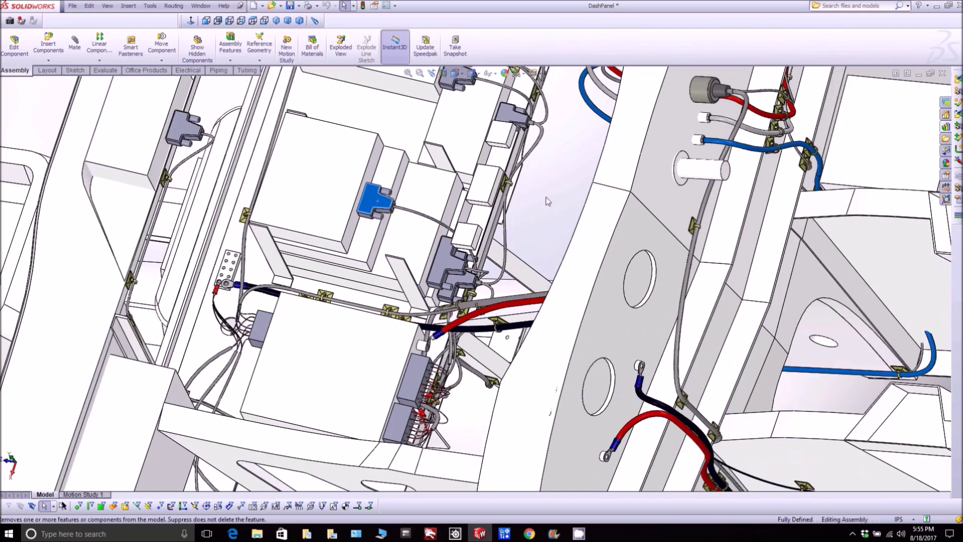
{"action": "scroll", "coordinate": [546, 197], "scroll_direction": "down", "scroll_amount": 2}
{"action": "scroll", "coordinate": [516, 140], "scroll_direction": "down", "scroll_amount": 3}
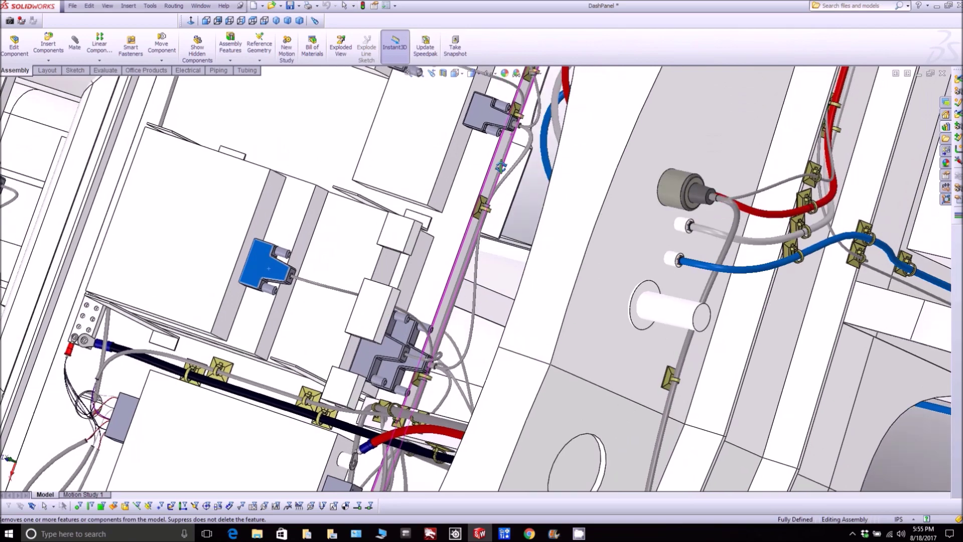
{"action": "scroll", "coordinate": [500, 167], "scroll_direction": "up", "scroll_amount": 2}
{"action": "scroll", "coordinate": [479, 175], "scroll_direction": "down", "scroll_amount": 5}
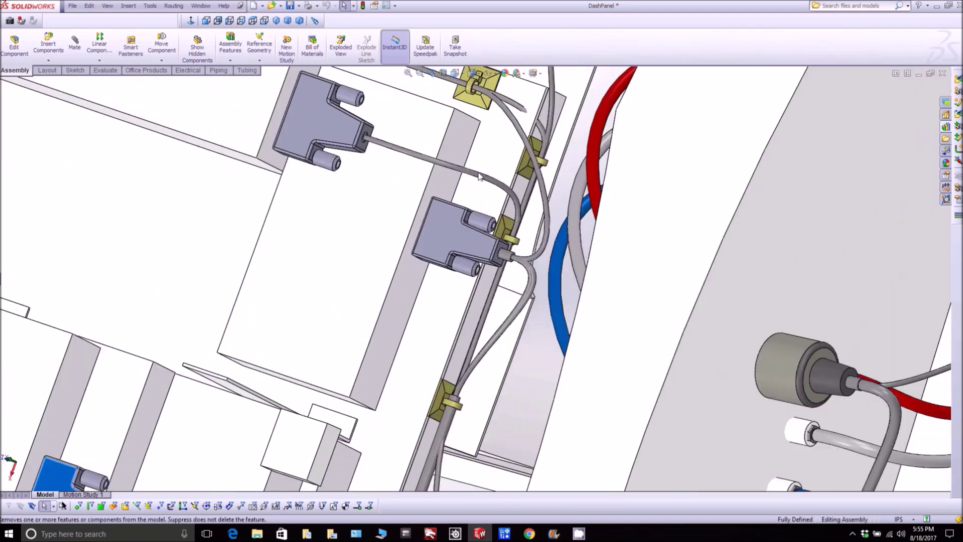
{"action": "left_click", "coordinate": [450, 229]}
{"action": "middle_click_drag", "start_coordinate": [411, 212], "coordinate": [404, 171]}
{"action": "scroll", "coordinate": [403, 172], "scroll_direction": "up", "scroll_amount": 3}
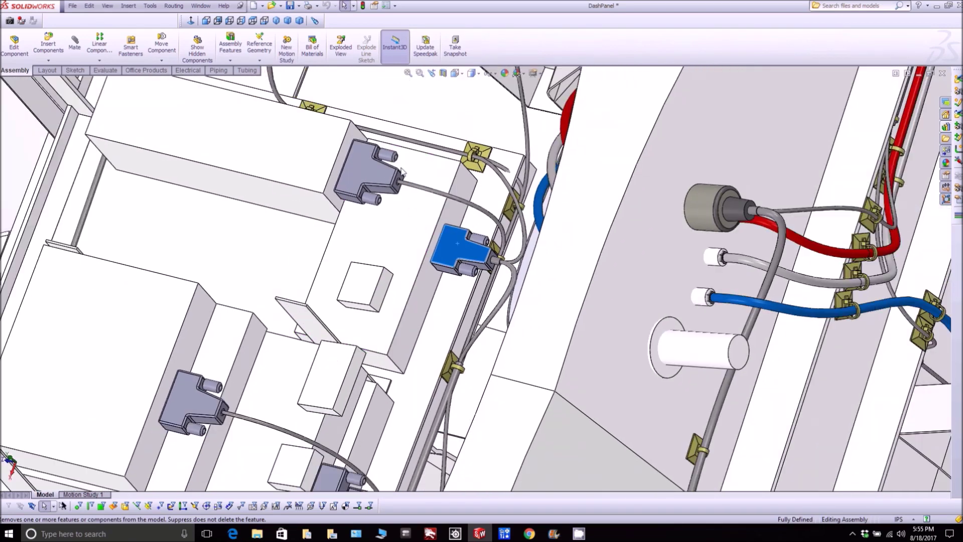
{"action": "left_click", "coordinate": [378, 185]}
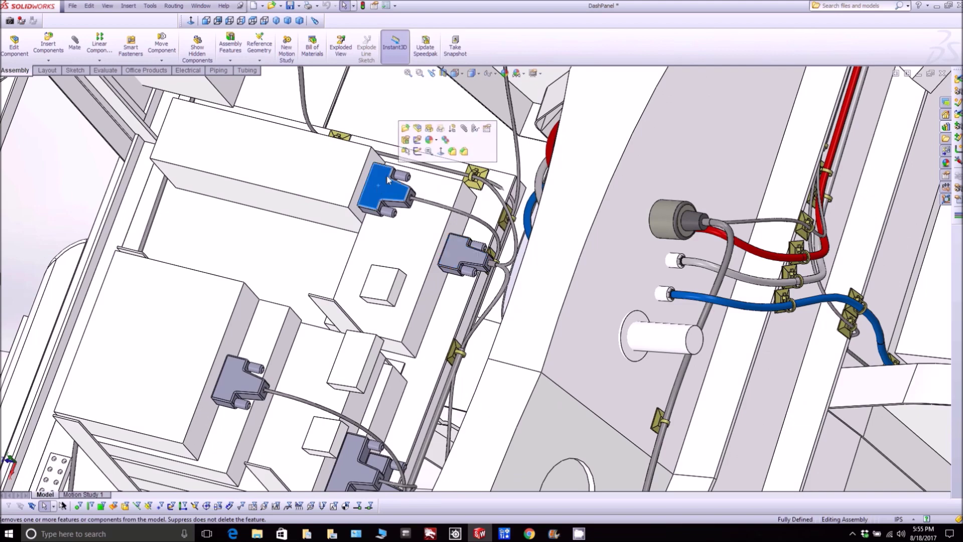
{"action": "scroll", "coordinate": [387, 181], "scroll_direction": "up", "scroll_amount": 3}
{"action": "middle_click_drag", "start_coordinate": [384, 183], "coordinate": [412, 124]}
{"action": "scroll", "coordinate": [436, 123], "scroll_direction": "down", "scroll_amount": 5}
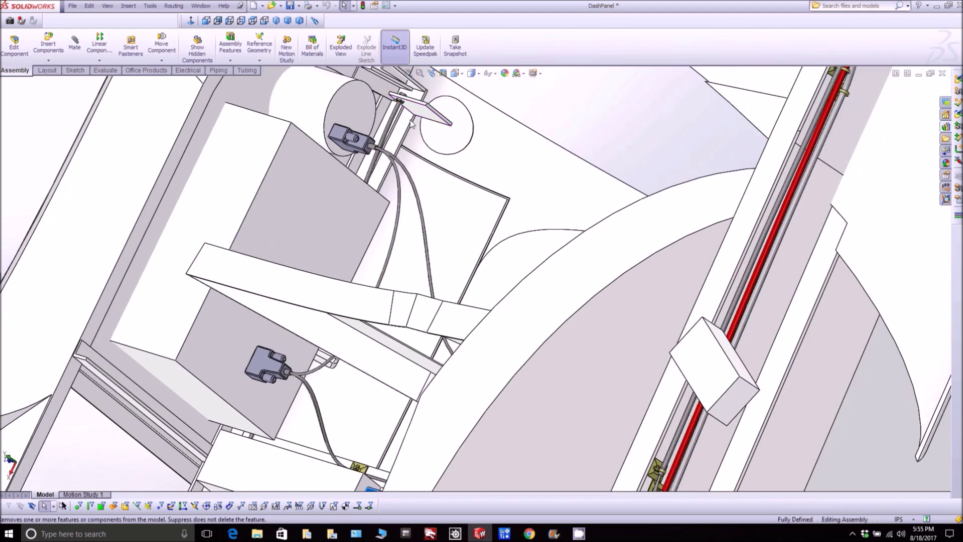
{"action": "scroll", "coordinate": [414, 130], "scroll_direction": "down", "scroll_amount": 6}
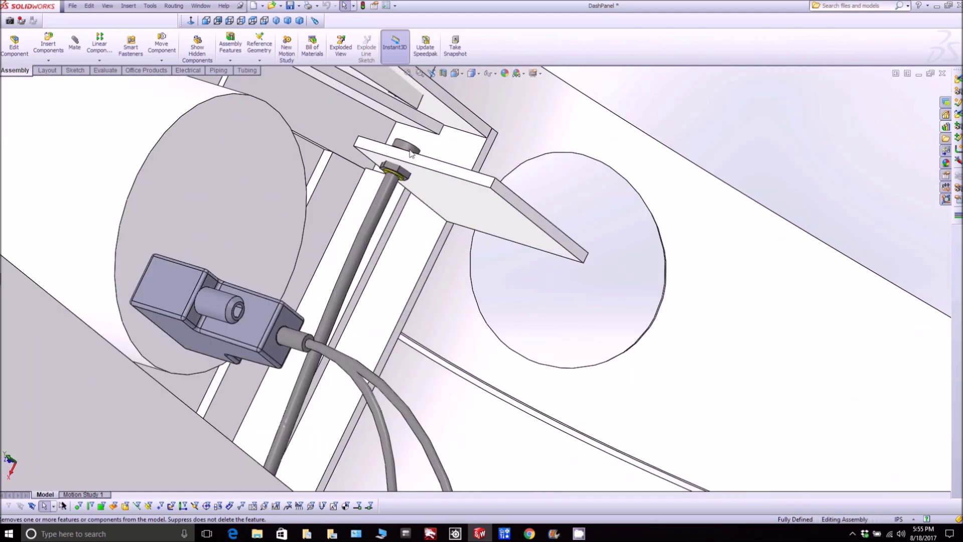
{"action": "middle_click_drag", "start_coordinate": [411, 152], "coordinate": [424, 170]}
{"action": "scroll", "coordinate": [431, 185], "scroll_direction": "up", "scroll_amount": 6}
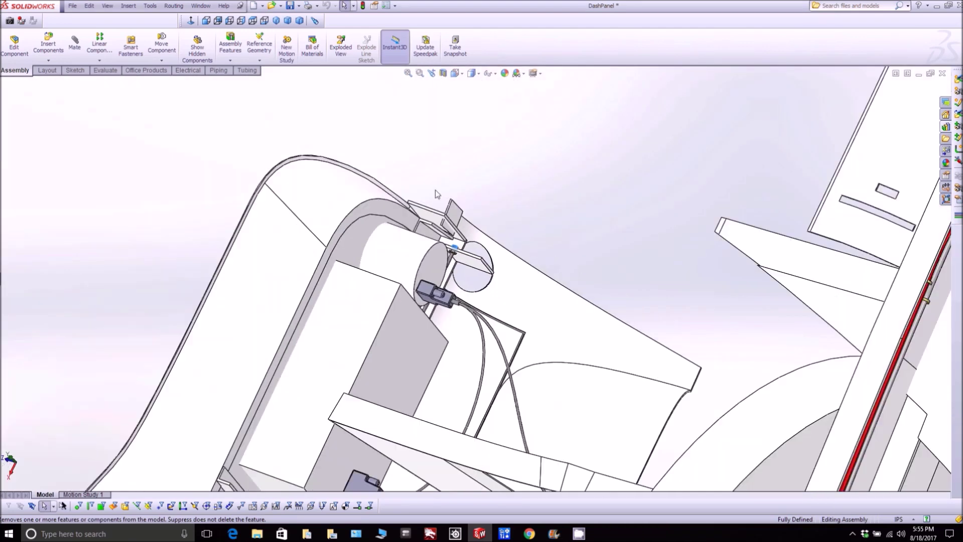
{"action": "scroll", "coordinate": [474, 268], "scroll_direction": "down", "scroll_amount": 4}
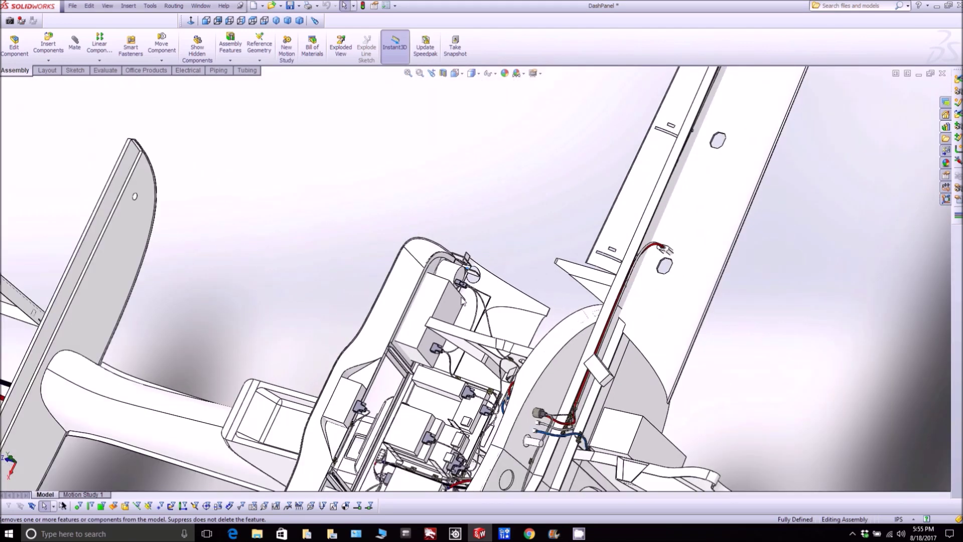
{"action": "scroll", "coordinate": [470, 282], "scroll_direction": "up", "scroll_amount": 3}
{"action": "scroll", "coordinate": [463, 228], "scroll_direction": "down", "scroll_amount": 5}
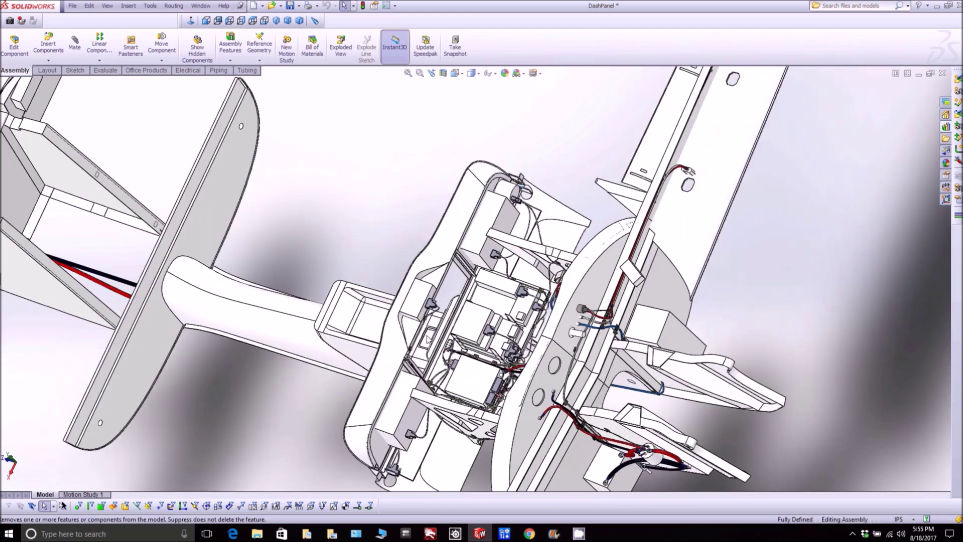
{"action": "scroll", "coordinate": [464, 227], "scroll_direction": "down", "scroll_amount": 3}
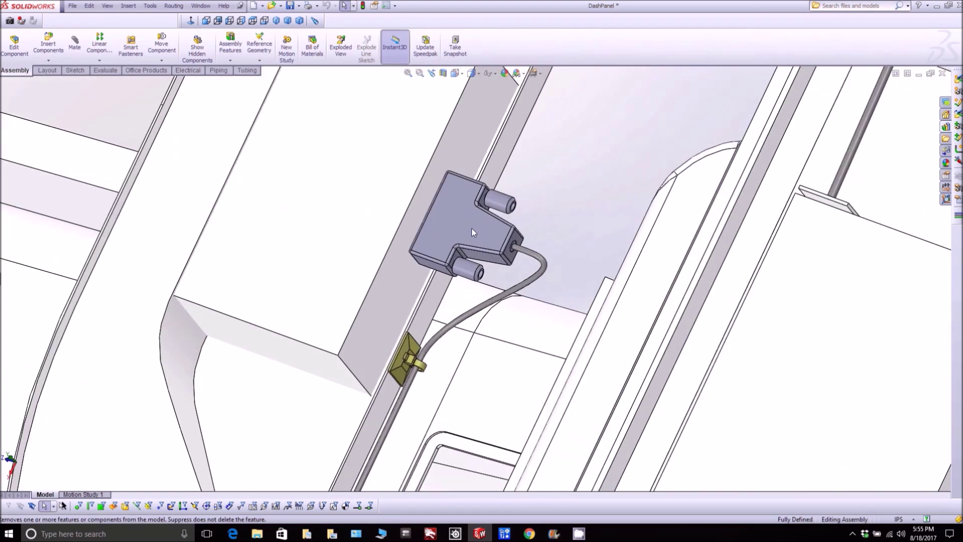
{"action": "left_click", "coordinate": [472, 227]}
{"action": "scroll", "coordinate": [461, 296], "scroll_direction": "up", "scroll_amount": 4}
{"action": "scroll", "coordinate": [448, 338], "scroll_direction": "up", "scroll_amount": 5}
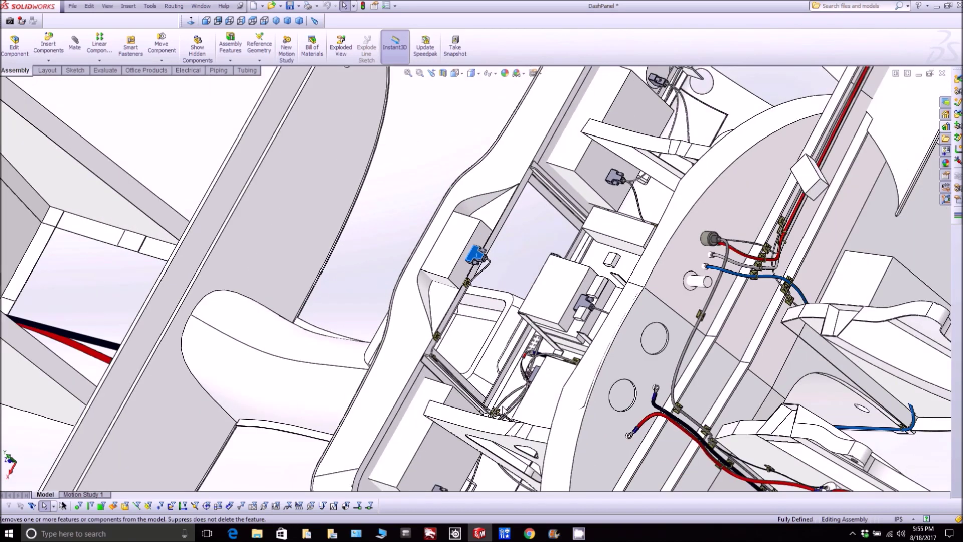
{"action": "scroll", "coordinate": [505, 409], "scroll_direction": "down", "scroll_amount": 5}
{"action": "scroll", "coordinate": [518, 338], "scroll_direction": "up", "scroll_amount": 3}
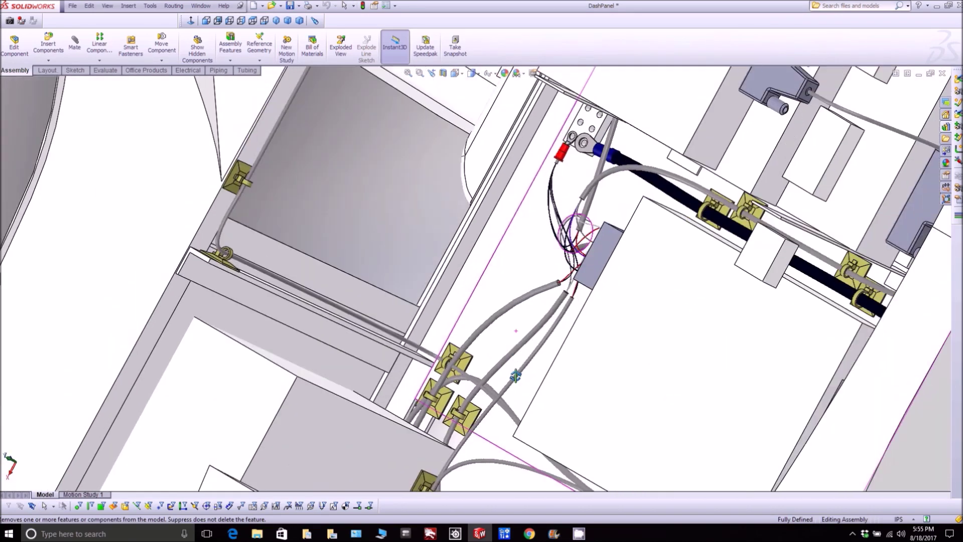
{"action": "scroll", "coordinate": [522, 343], "scroll_direction": "up", "scroll_amount": 3}
{"action": "scroll", "coordinate": [521, 343], "scroll_direction": "up", "scroll_amount": 3}
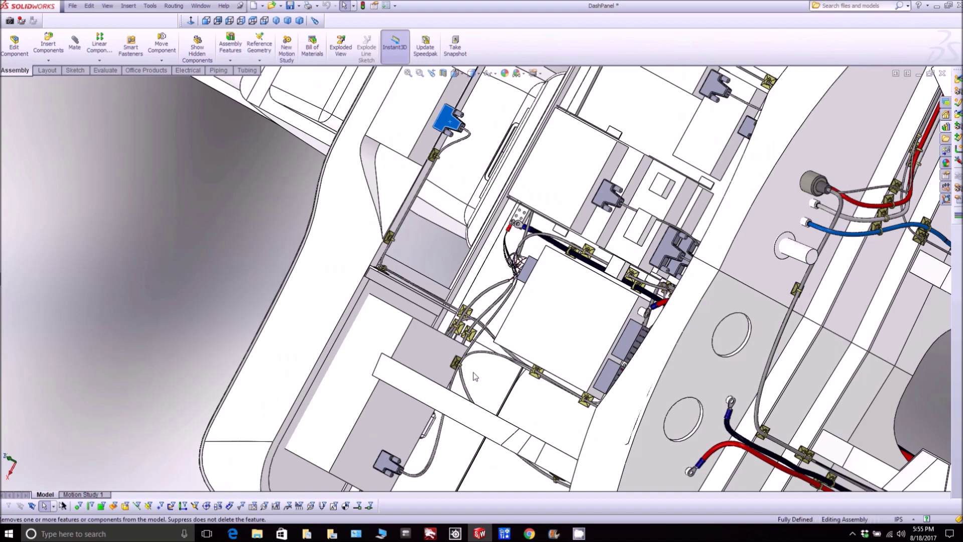
{"action": "scroll", "coordinate": [469, 383], "scroll_direction": "up", "scroll_amount": 3}
{"action": "scroll", "coordinate": [437, 396], "scroll_direction": "down", "scroll_amount": 3}
{"action": "middle_click_drag", "start_coordinate": [427, 396], "coordinate": [442, 362]}
{"action": "scroll", "coordinate": [420, 428], "scroll_direction": "down", "scroll_amount": 5}
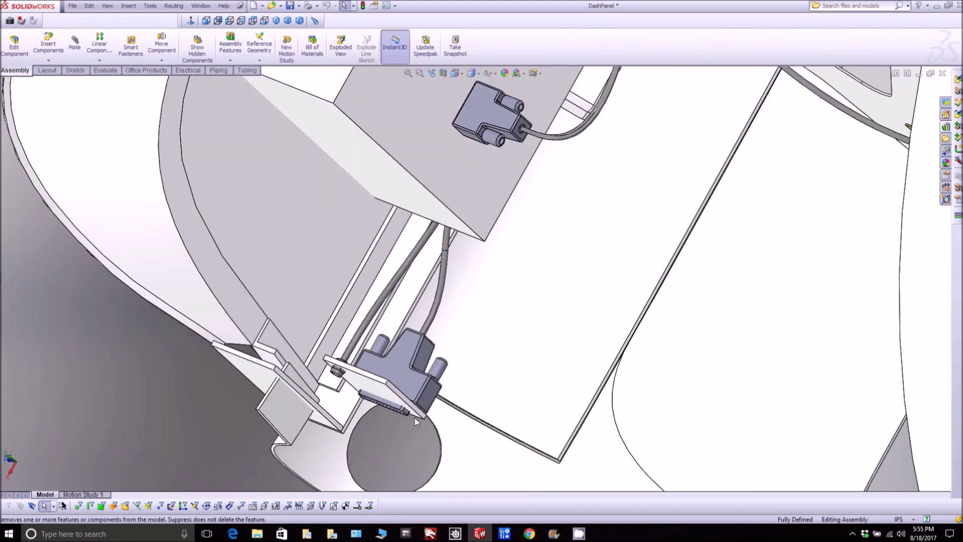
{"action": "left_click", "coordinate": [405, 330]}
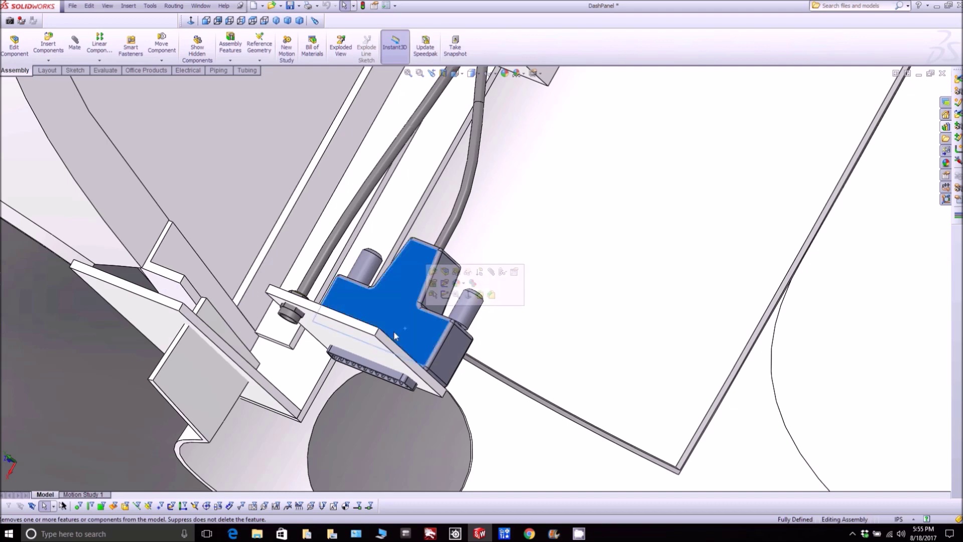
{"action": "middle_click_drag", "start_coordinate": [406, 330], "coordinate": [410, 288]}
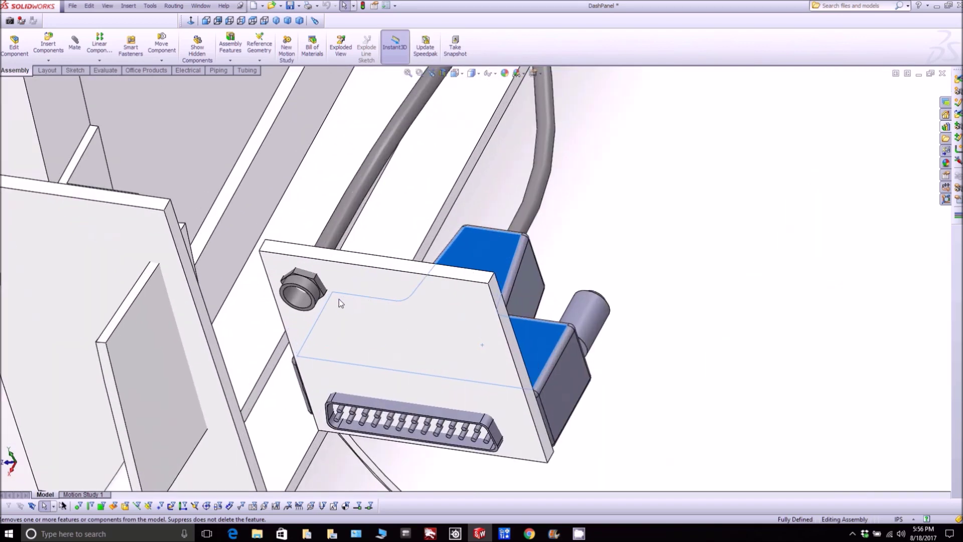
{"action": "left_click", "coordinate": [311, 293]}
{"action": "scroll", "coordinate": [468, 263], "scroll_direction": "up", "scroll_amount": 3}
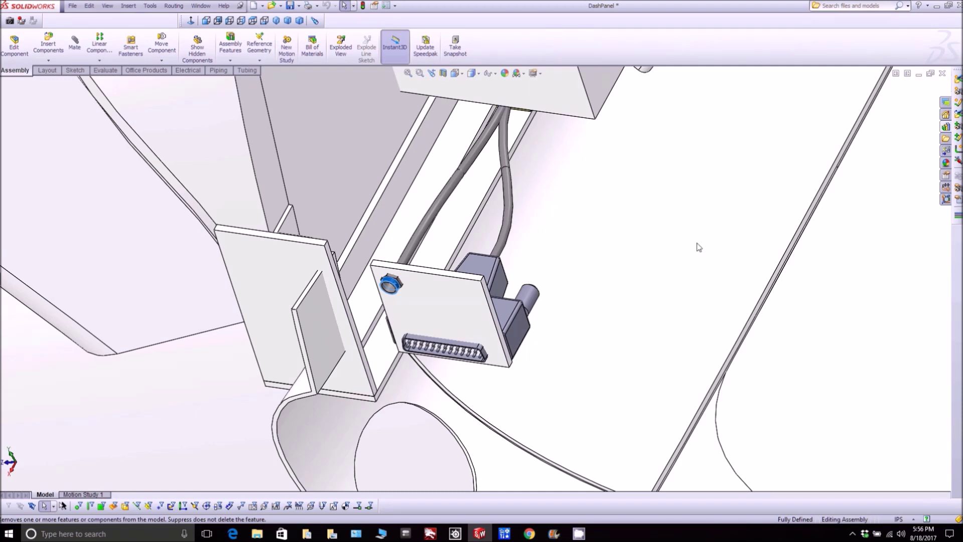
{"action": "scroll", "coordinate": [702, 256], "scroll_direction": "up", "scroll_amount": 6}
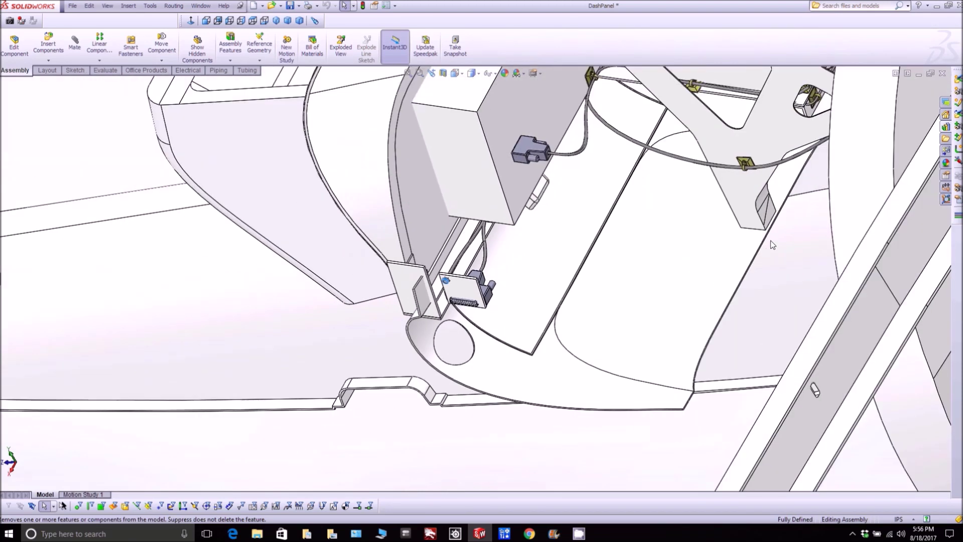
{"action": "middle_click_drag", "start_coordinate": [772, 244], "coordinate": [832, 206]}
{"action": "scroll", "coordinate": [749, 234], "scroll_direction": "down", "scroll_amount": 8}
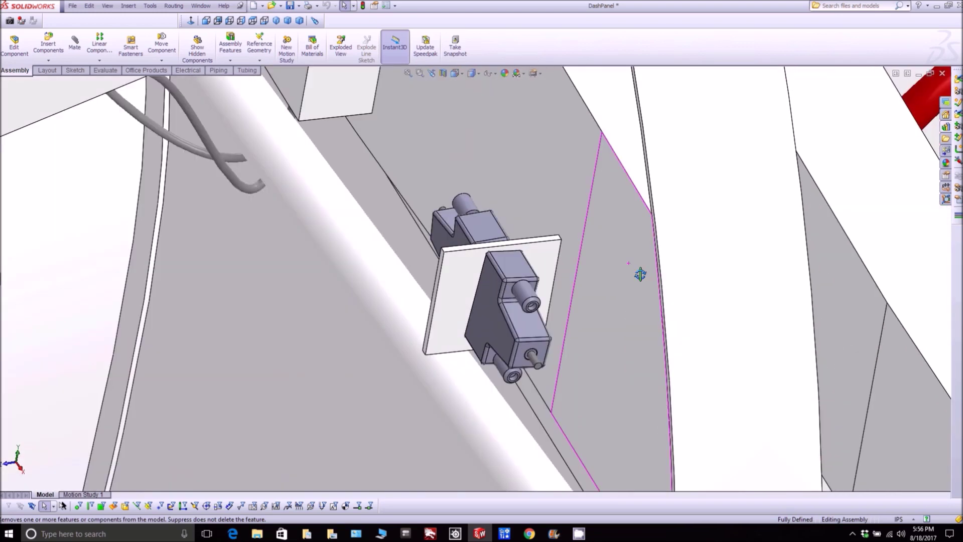
{"action": "middle_click_drag", "start_coordinate": [640, 274], "coordinate": [589, 277]}
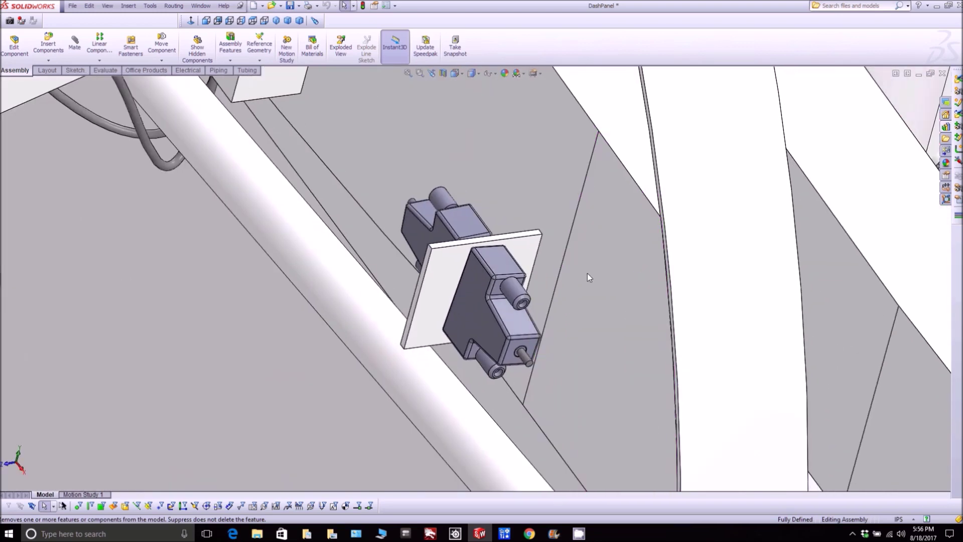
{"action": "left_click", "coordinate": [477, 306]}
{"action": "left_click", "coordinate": [445, 233]}
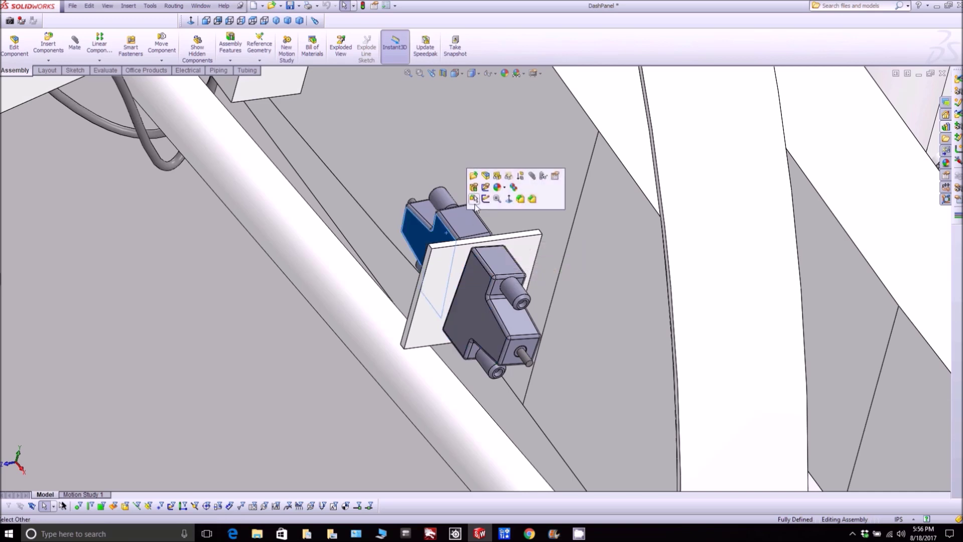
{"action": "scroll", "coordinate": [474, 203], "scroll_direction": "up", "scroll_amount": 10}
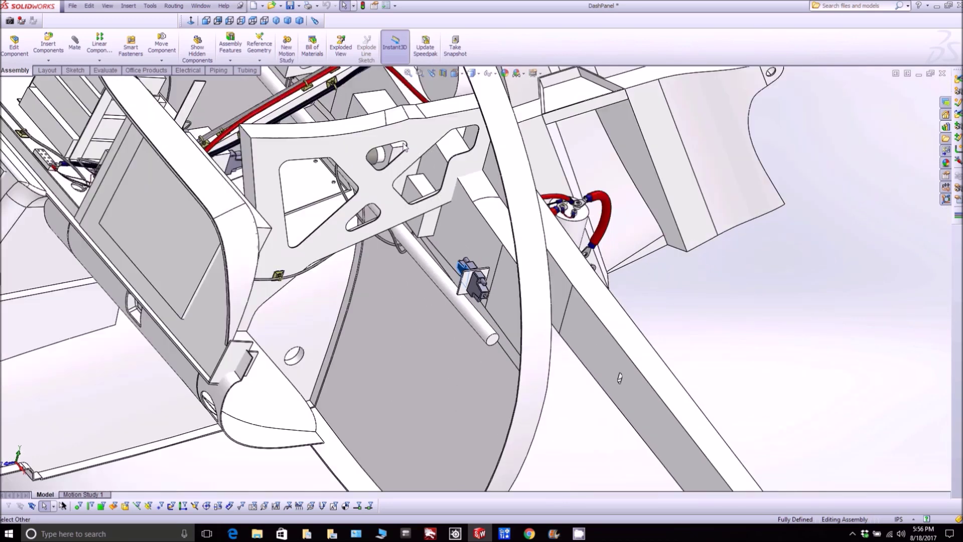
{"action": "scroll", "coordinate": [404, 145], "scroll_direction": "up", "scroll_amount": 5}
{"action": "middle_click_drag", "start_coordinate": [404, 146], "coordinate": [375, 131]}
{"action": "scroll", "coordinate": [348, 119], "scroll_direction": "down", "scroll_amount": 6}
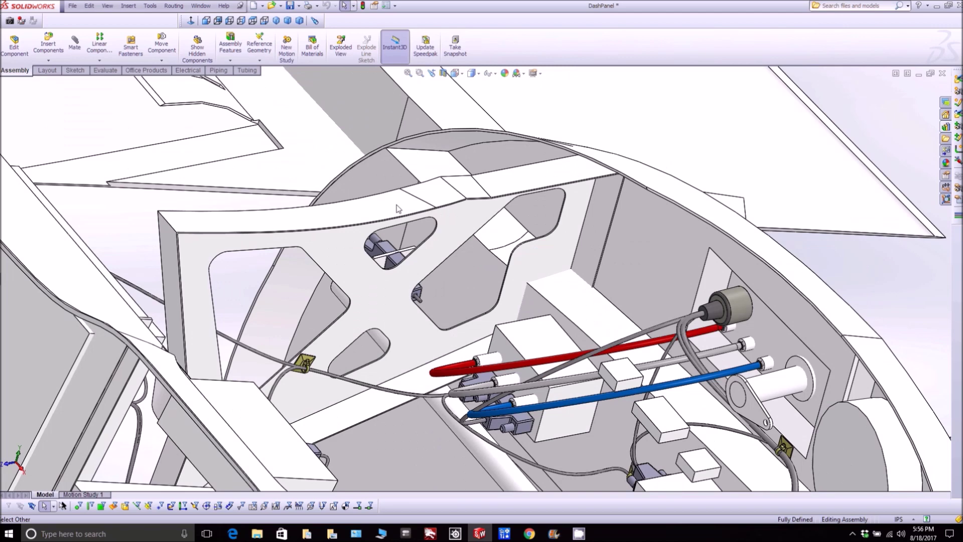
{"action": "middle_click_drag", "start_coordinate": [397, 208], "coordinate": [351, 193]}
{"action": "scroll", "coordinate": [350, 191], "scroll_direction": "down", "scroll_amount": 3}
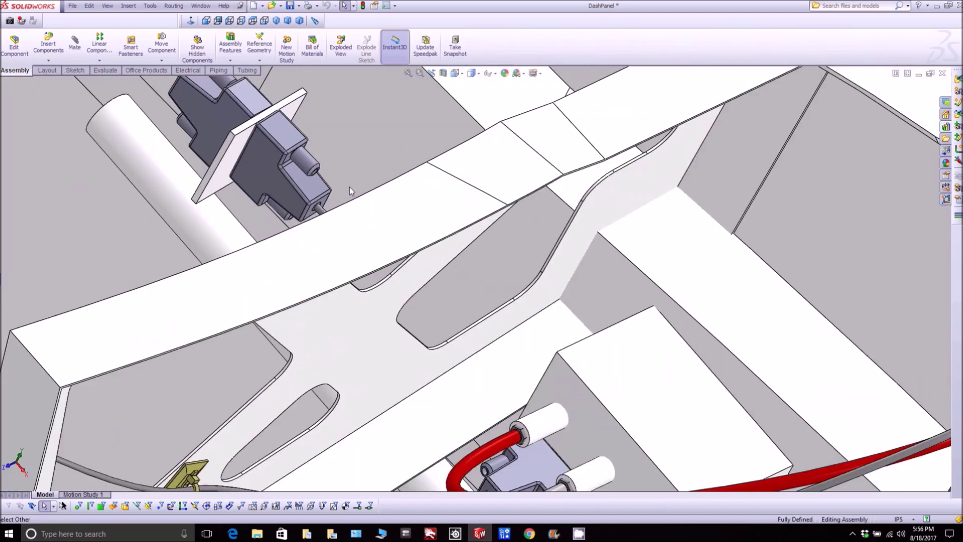
{"action": "scroll", "coordinate": [350, 189], "scroll_direction": "down", "scroll_amount": 2}
{"action": "left_click", "coordinate": [236, 179]}
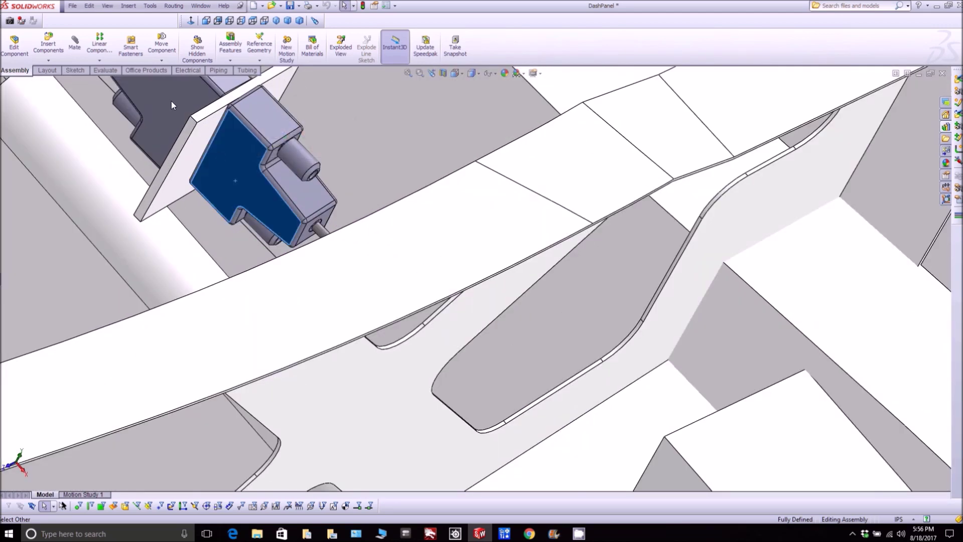
{"action": "middle_click_drag", "start_coordinate": [172, 105], "coordinate": [229, 144]}
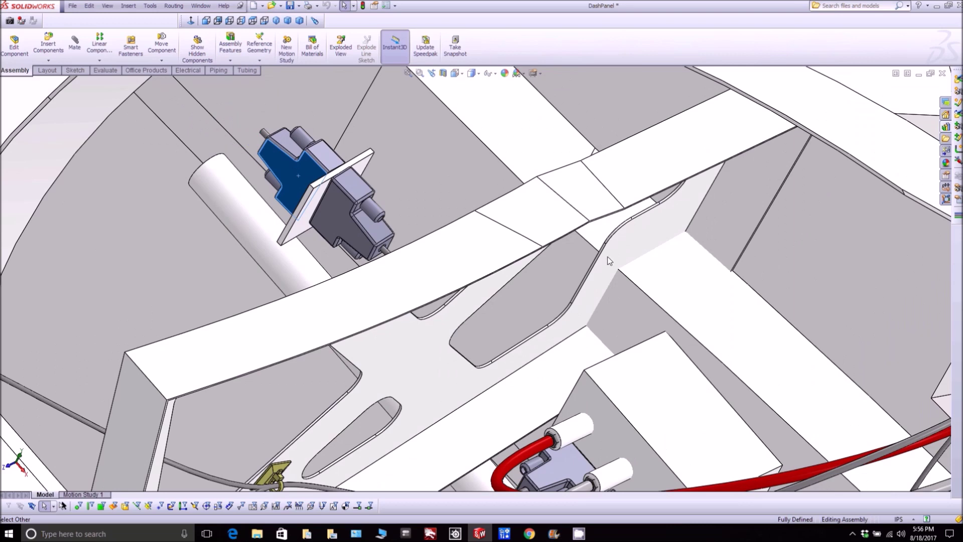
{"action": "scroll", "coordinate": [607, 257], "scroll_direction": "up", "scroll_amount": 5}
{"action": "scroll", "coordinate": [752, 368], "scroll_direction": "up", "scroll_amount": 3}
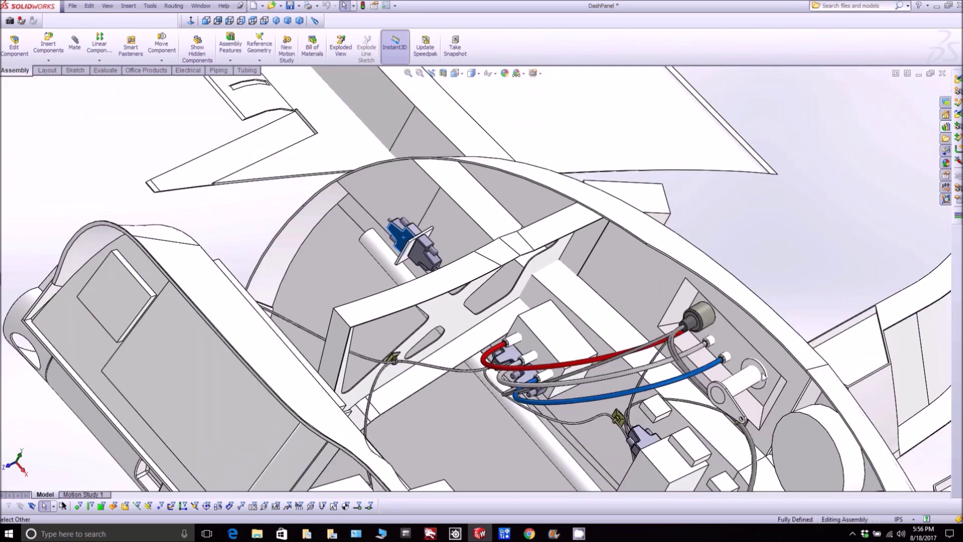
{"action": "scroll", "coordinate": [746, 381], "scroll_direction": "down", "scroll_amount": 5}
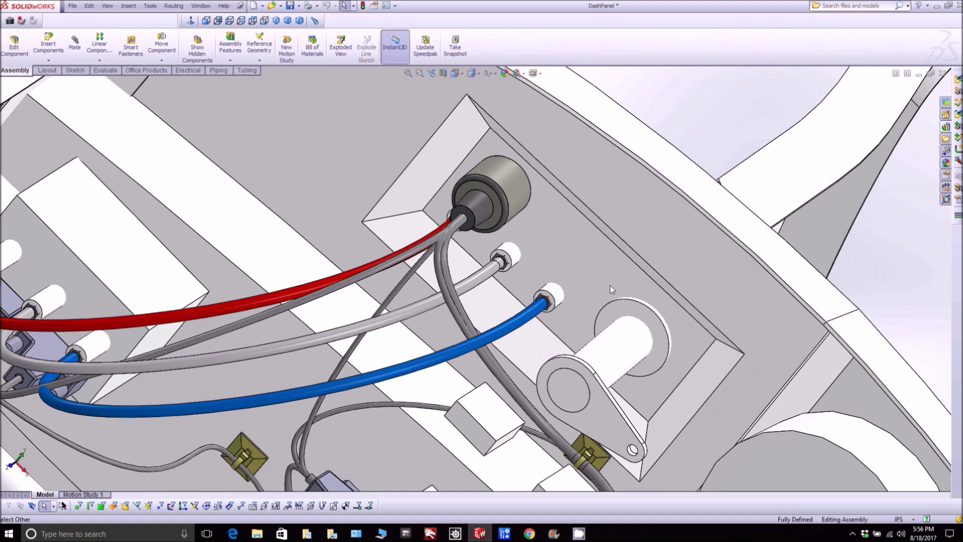
- View the connector plate face-on, then return to an angled frontal view of the plate
{"action": "left_click", "coordinate": [603, 278]}
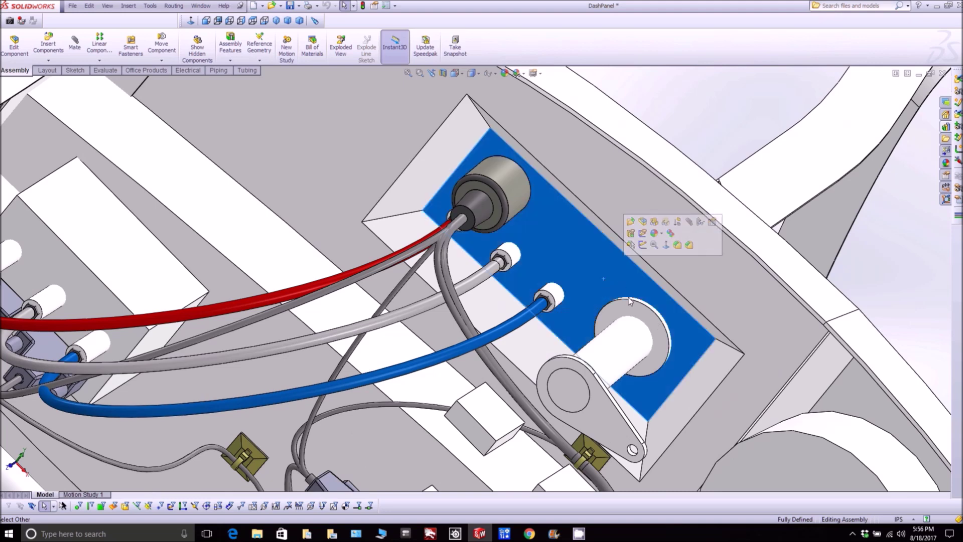
{"action": "left_click", "coordinate": [653, 230]}
{"action": "key", "text": "ctrl+shift+z"}
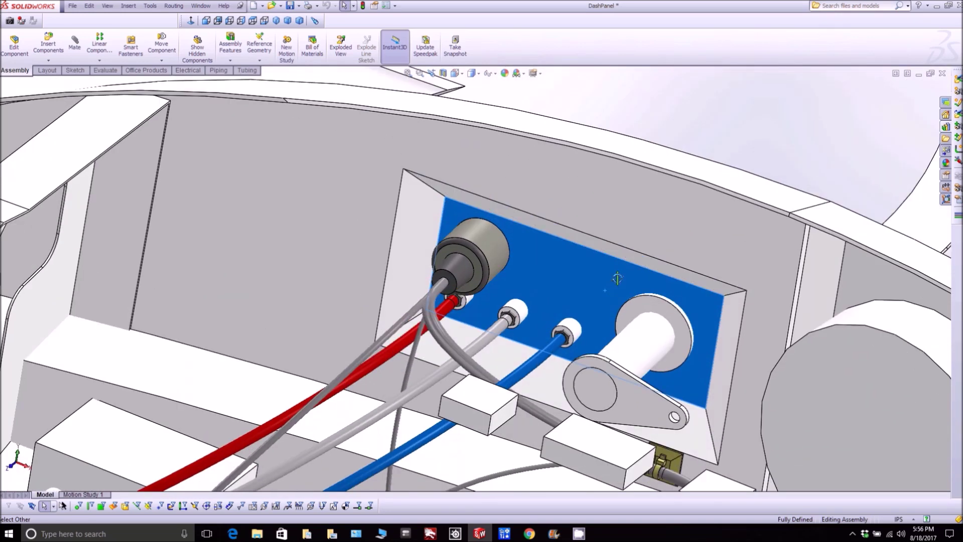
{"action": "key", "text": "ctrl+shift+z"}
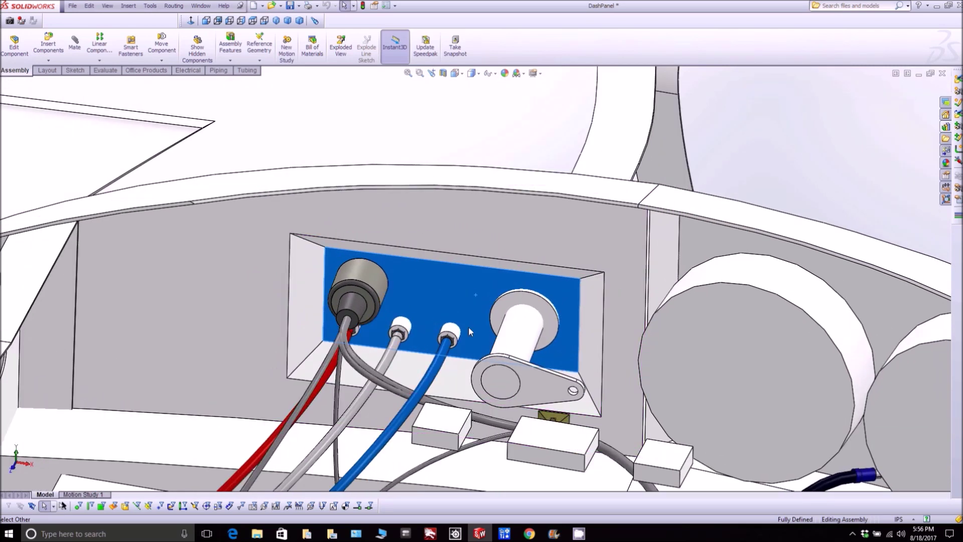
{"action": "scroll", "coordinate": [441, 311], "scroll_direction": "up", "scroll_amount": 3}
- Select the round connector, the white connector and the blue cable's end fitting on the plate
{"action": "left_click", "coordinate": [319, 241]}
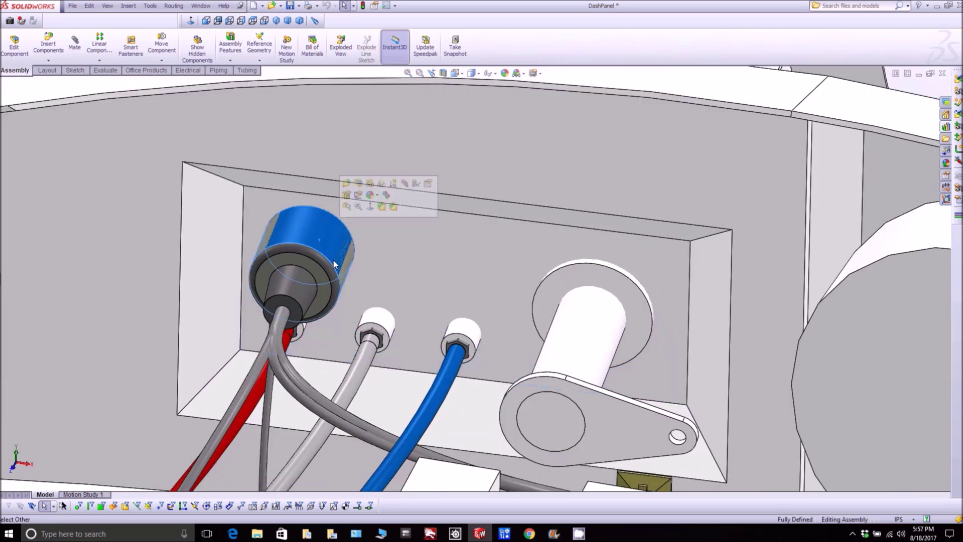
{"action": "scroll", "coordinate": [432, 297], "scroll_direction": "down", "scroll_amount": 3}
{"action": "mouse_move", "coordinate": [432, 297]}
{"action": "middle_mouse_down"}
{"action": "mouse_move", "coordinate": [436, 344]}
{"action": "mouse_move", "coordinate": [427, 294]}
{"action": "middle_mouse_up"}
{"action": "left_click", "coordinate": [418, 305]}
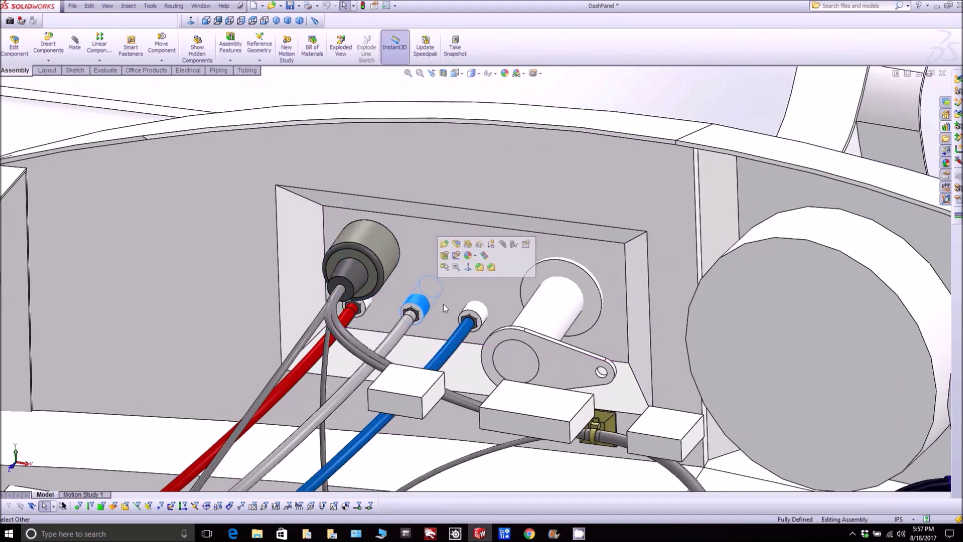
{"action": "left_click", "coordinate": [483, 313]}
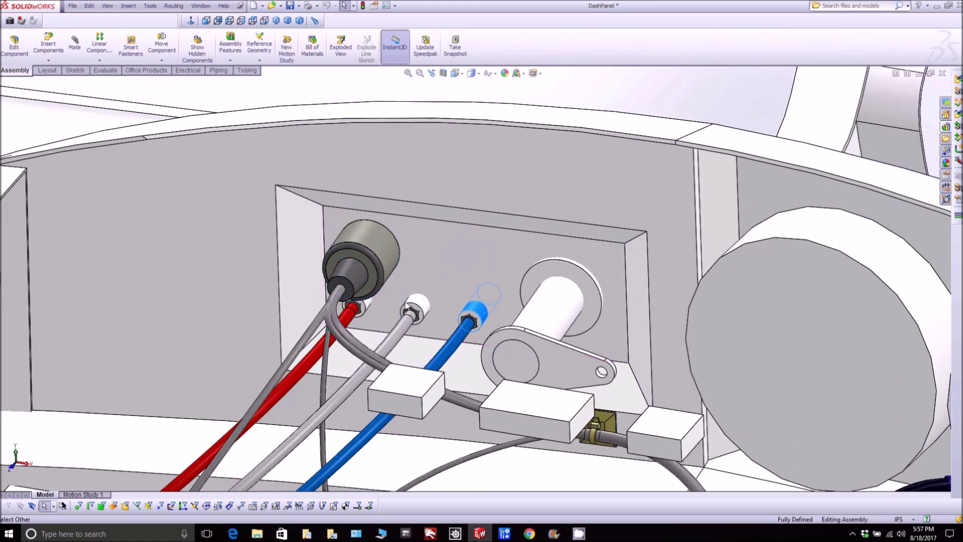
{"action": "left_click", "coordinate": [370, 307]}
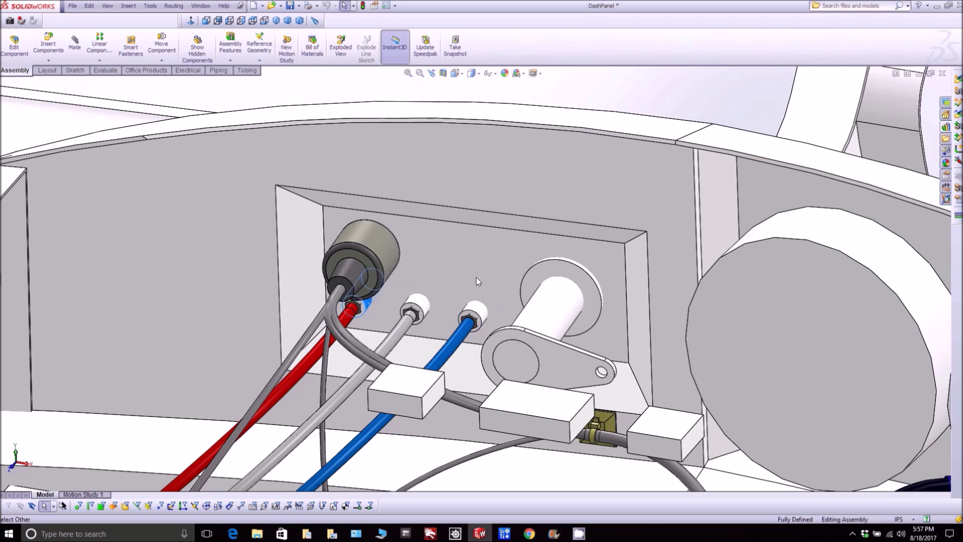
- Inspect the white cylinder and the autopilot lever plate, finishing with a view down on the panel
{"action": "middle_click_drag", "start_coordinate": [476, 277], "coordinate": [484, 294]}
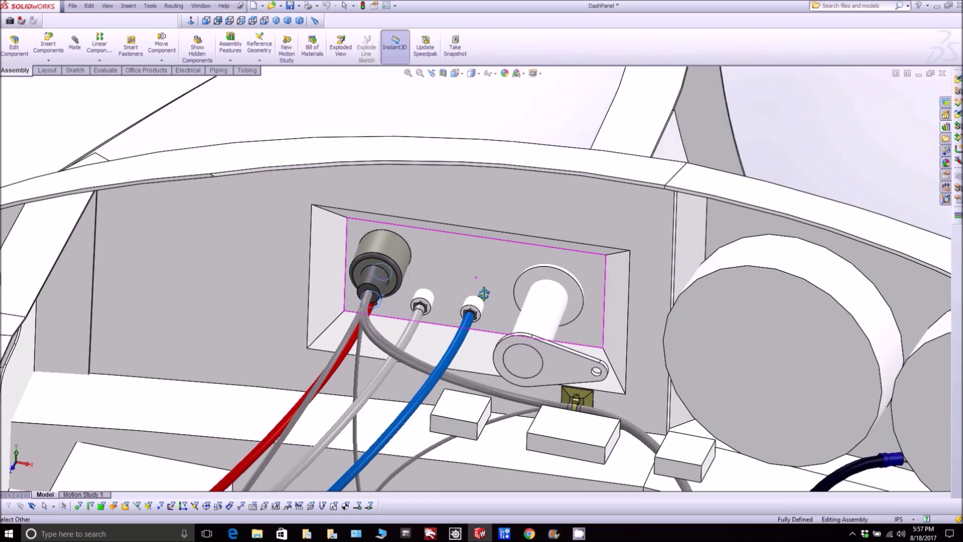
{"action": "left_click", "coordinate": [543, 309]}
{"action": "scroll", "coordinate": [546, 308], "scroll_direction": "up", "scroll_amount": 5}
{"action": "scroll", "coordinate": [517, 335], "scroll_direction": "down", "scroll_amount": 4}
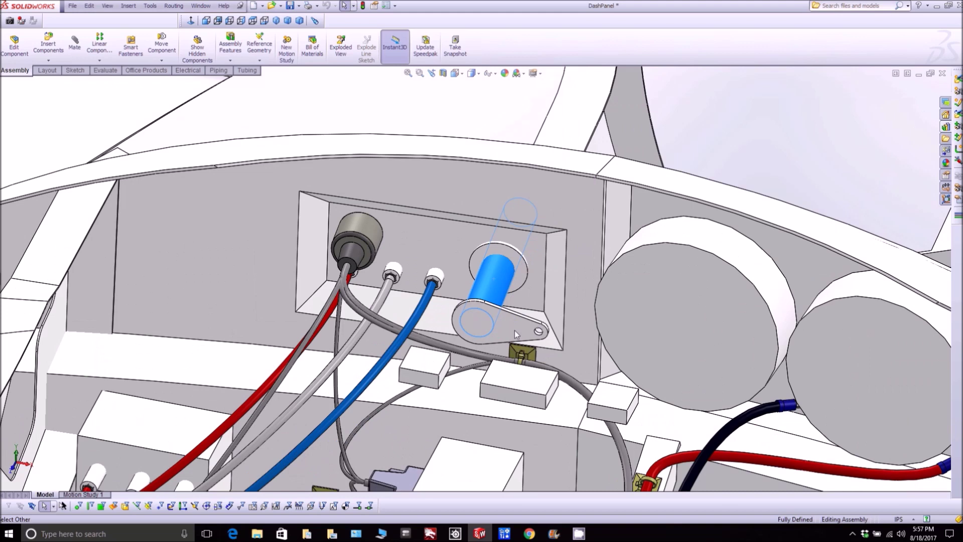
{"action": "left_click", "coordinate": [511, 332]}
{"action": "scroll", "coordinate": [513, 323], "scroll_direction": "up", "scroll_amount": 3}
{"action": "middle_click_drag", "start_coordinate": [513, 323], "coordinate": [495, 312]}
- Zoom into the relay box and select its lever plate, orbiting around the box
{"action": "scroll", "coordinate": [505, 358], "scroll_direction": "up", "scroll_amount": 5}
{"action": "scroll", "coordinate": [510, 367], "scroll_direction": "down", "scroll_amount": 8}
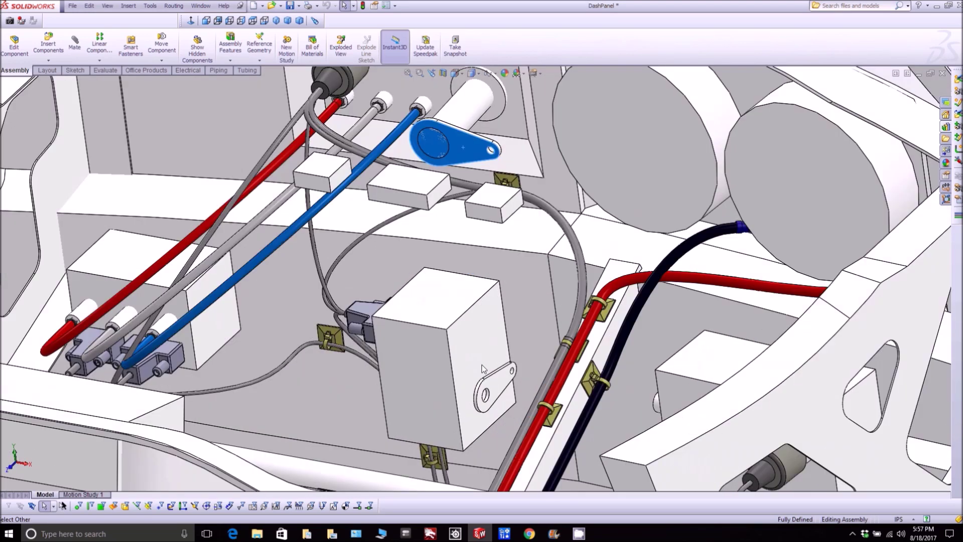
{"action": "scroll", "coordinate": [535, 372], "scroll_direction": "down", "scroll_amount": 3}
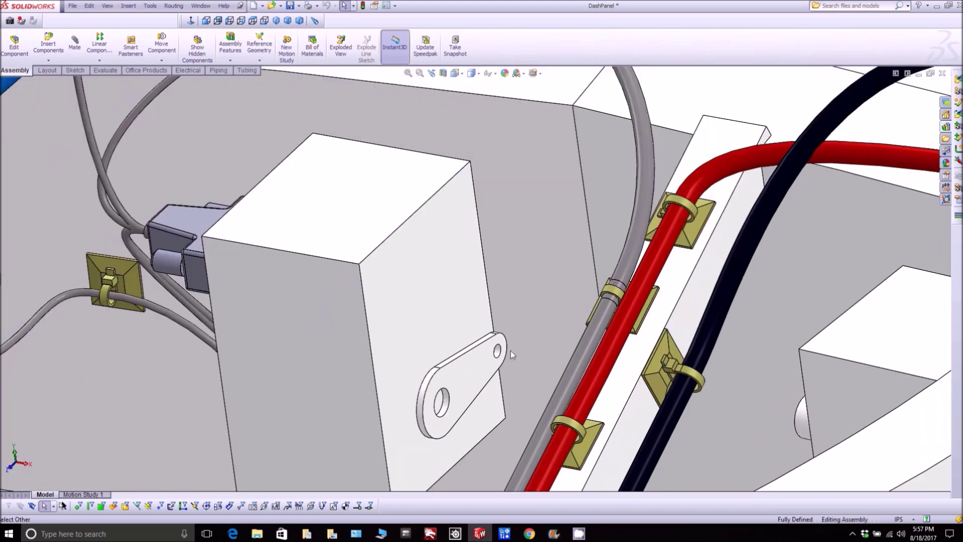
{"action": "scroll", "coordinate": [510, 350], "scroll_direction": "down", "scroll_amount": 2}
{"action": "left_click", "coordinate": [480, 353]}
{"action": "scroll", "coordinate": [495, 345], "scroll_direction": "up", "scroll_amount": 3}
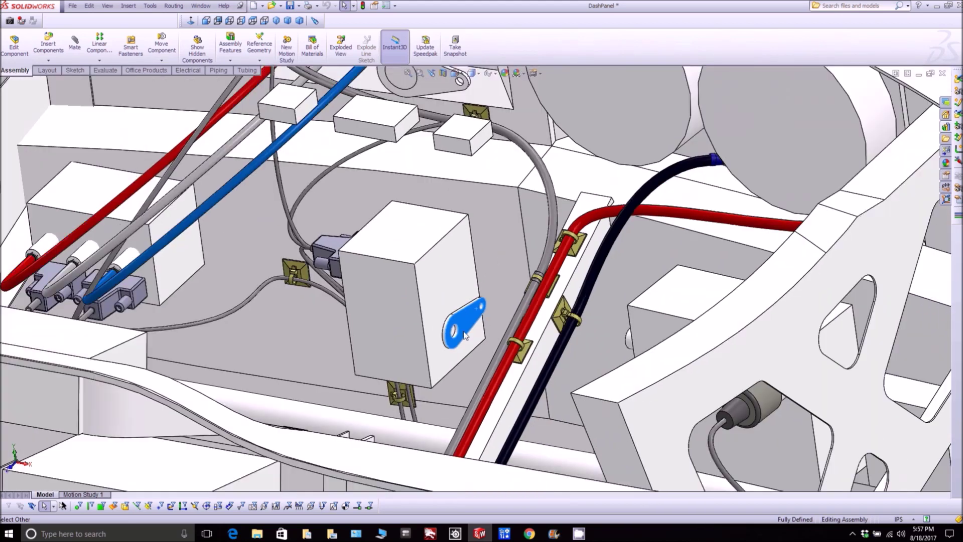
{"action": "middle_click_drag", "start_coordinate": [466, 336], "coordinate": [466, 351]}
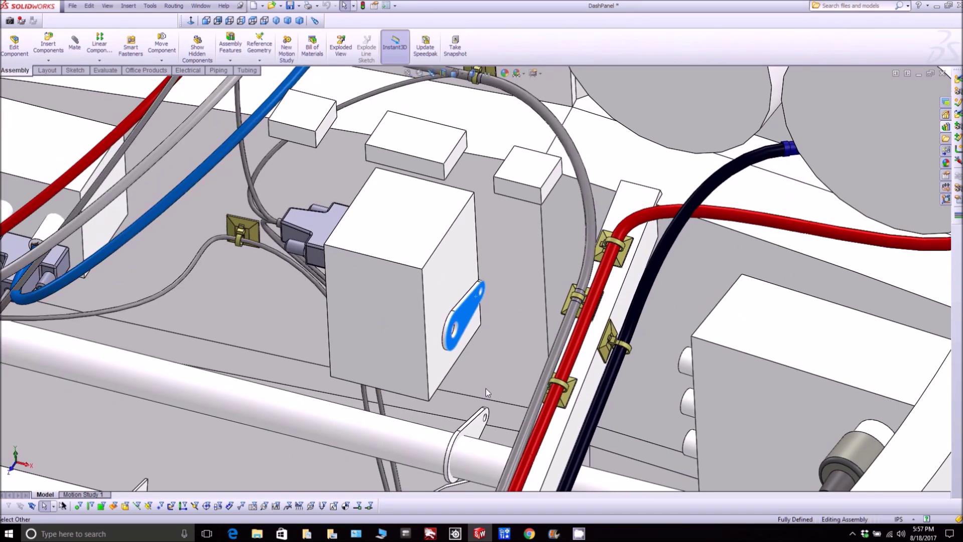
- Select the lower mounting tab on the cross tube, then zoom out to the whole dash
{"action": "scroll", "coordinate": [485, 396], "scroll_direction": "down", "scroll_amount": 6}
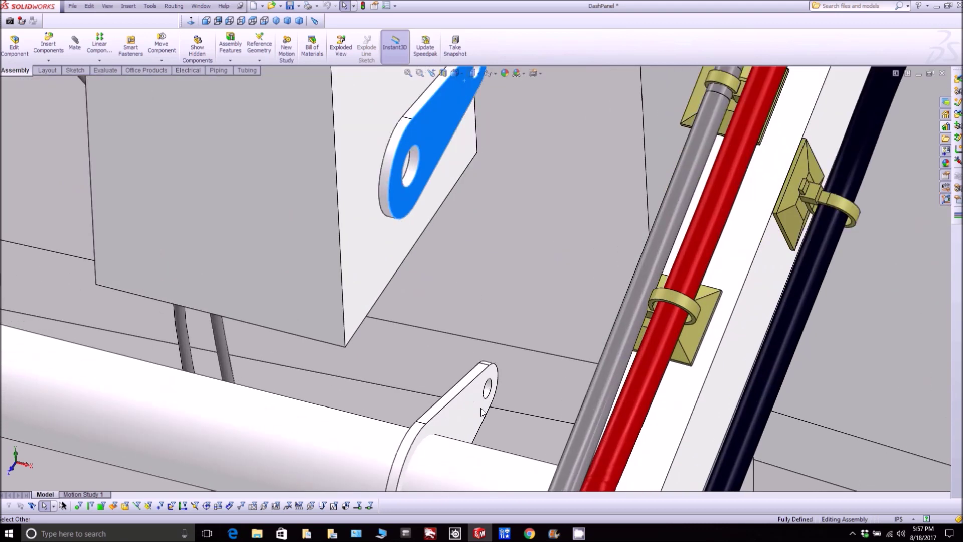
{"action": "left_click", "coordinate": [481, 411]}
{"action": "scroll", "coordinate": [473, 373], "scroll_direction": "up", "scroll_amount": 3}
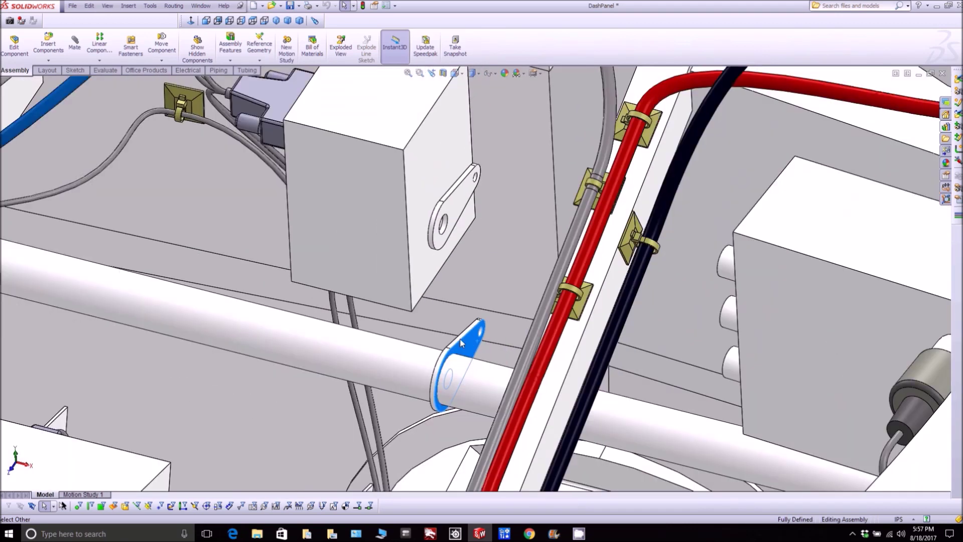
{"action": "scroll", "coordinate": [459, 336], "scroll_direction": "up", "scroll_amount": 4}
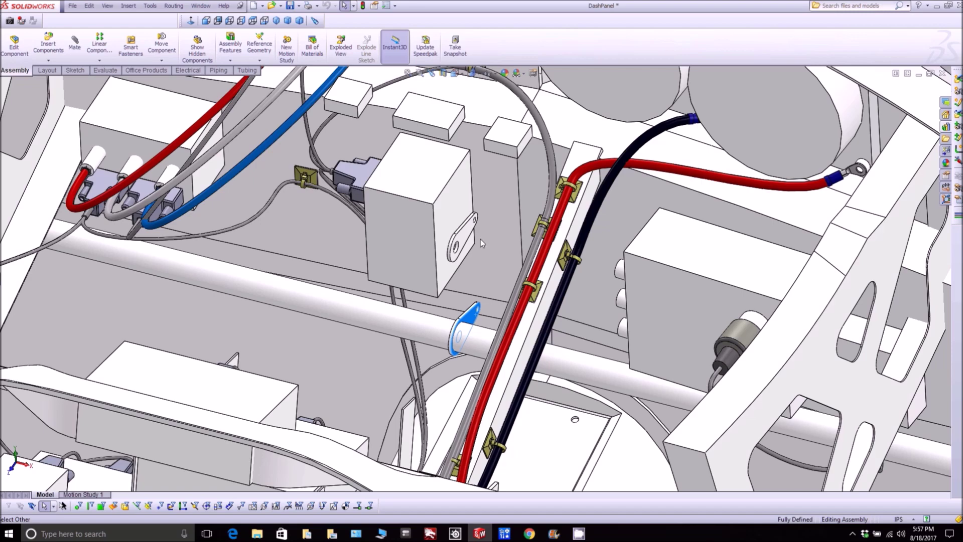
{"action": "scroll", "coordinate": [474, 239], "scroll_direction": "up", "scroll_amount": 2}
{"action": "middle_click_drag", "start_coordinate": [474, 239], "coordinate": [472, 311]}
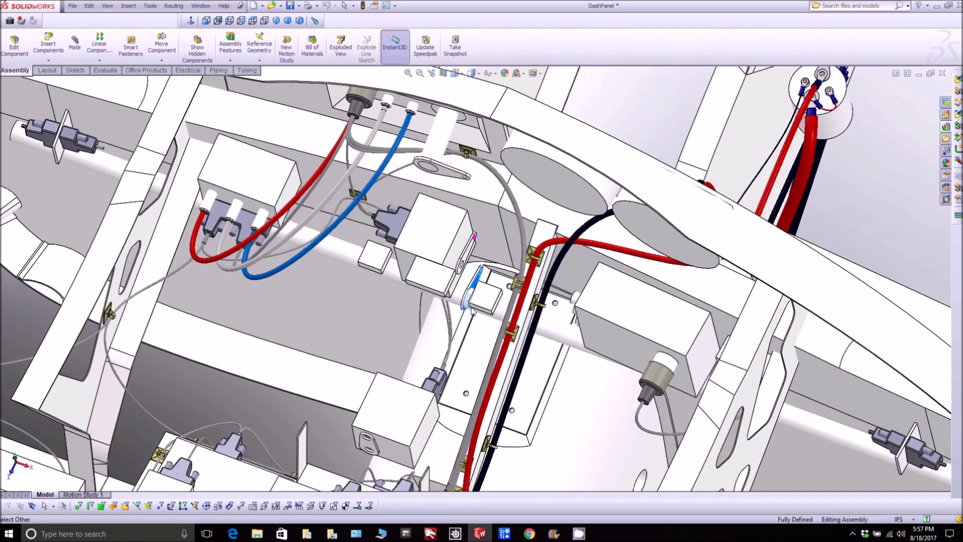
{"action": "scroll", "coordinate": [472, 311], "scroll_direction": "up", "scroll_amount": 3}
{"action": "scroll", "coordinate": [494, 225], "scroll_direction": "up", "scroll_amount": 2}
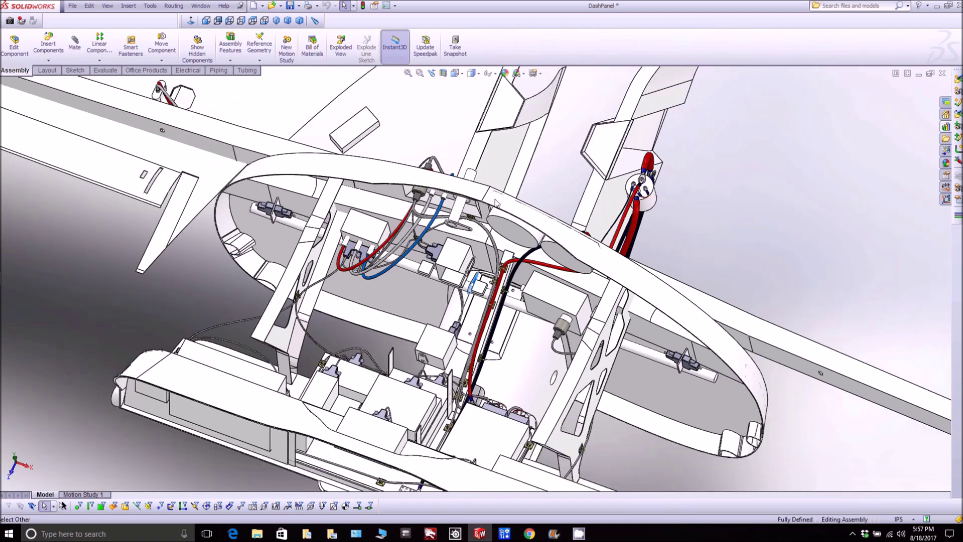
- Select the white cylinder on the bulkhead's far side, then zoom out to the full assembly
{"action": "middle_click_drag", "start_coordinate": [496, 180], "coordinate": [453, 219]}
{"action": "scroll", "coordinate": [453, 218], "scroll_direction": "down", "scroll_amount": 6}
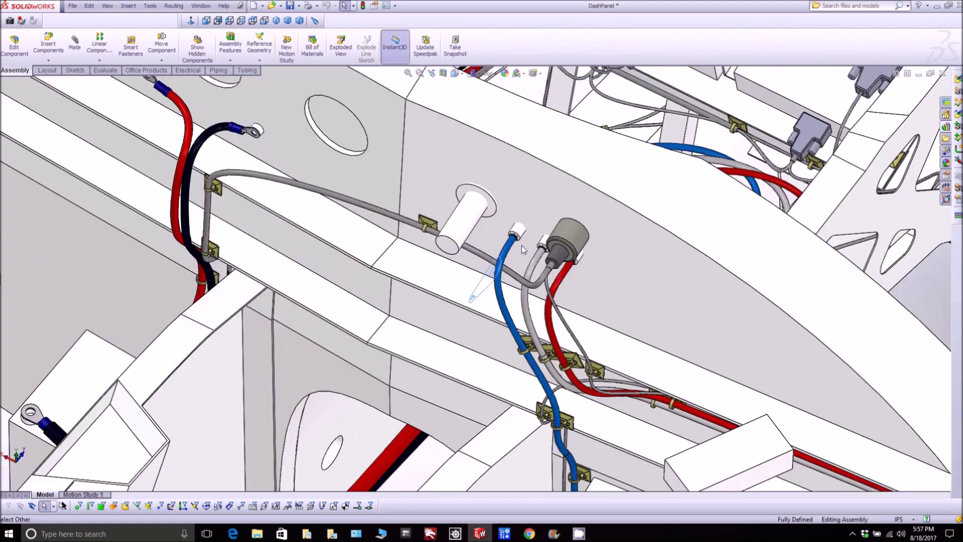
{"action": "left_click", "coordinate": [440, 224]}
{"action": "mouse_move", "coordinate": [447, 248]}
{"action": "middle_mouse_down"}
{"action": "mouse_move", "coordinate": [461, 266]}
{"action": "mouse_move", "coordinate": [462, 243]}
{"action": "middle_mouse_up"}
{"action": "scroll", "coordinate": [530, 287], "scroll_direction": "up", "scroll_amount": 3}
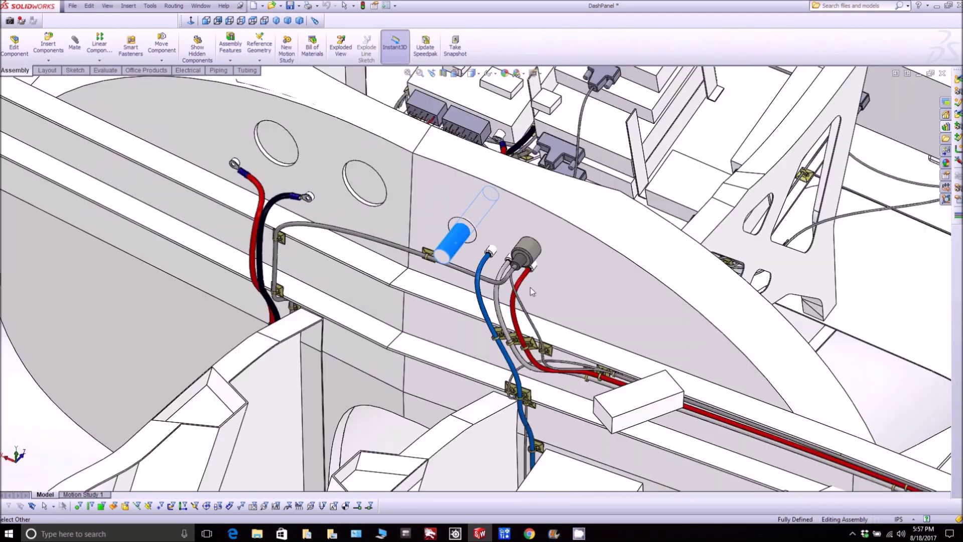
{"action": "middle_click_drag", "start_coordinate": [530, 287], "coordinate": [564, 247]}
{"action": "scroll", "coordinate": [514, 342], "scroll_direction": "down", "scroll_amount": 2}
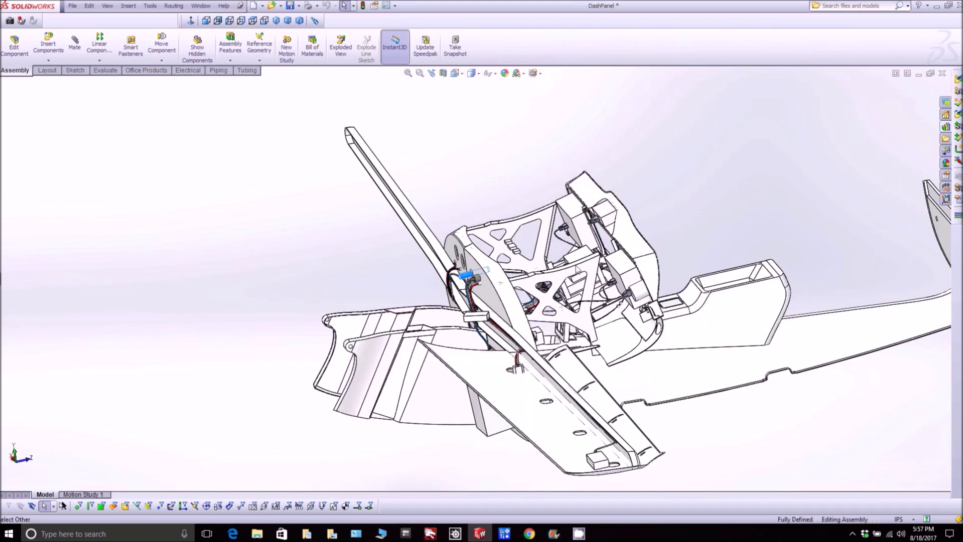
- Select the rectangular plate and three connector bracket faces under the dash, then rotate toward the wire harness
{"action": "scroll", "coordinate": [585, 291], "scroll_direction": "down", "scroll_amount": 3}
{"action": "middle_click_drag", "start_coordinate": [589, 296], "coordinate": [512, 229]}
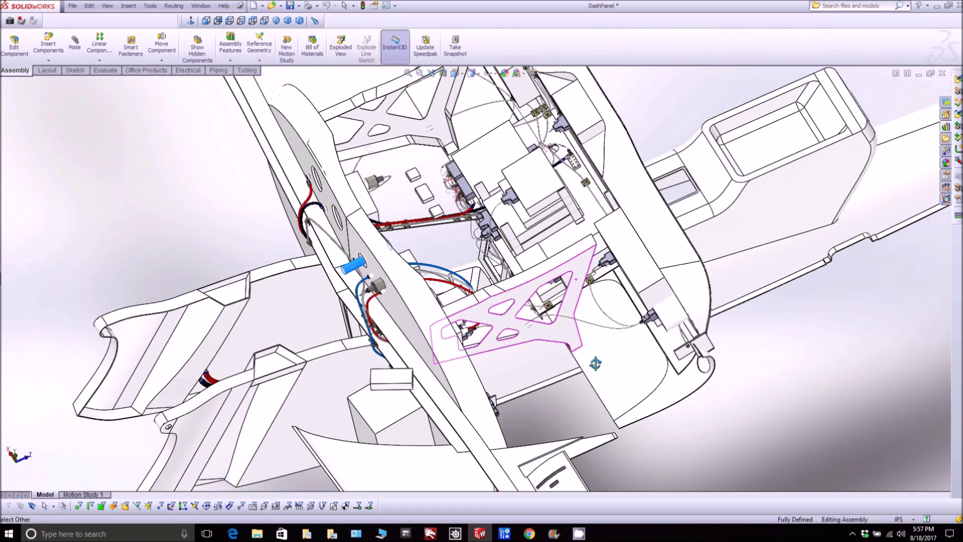
{"action": "scroll", "coordinate": [529, 197], "scroll_direction": "down", "scroll_amount": 6}
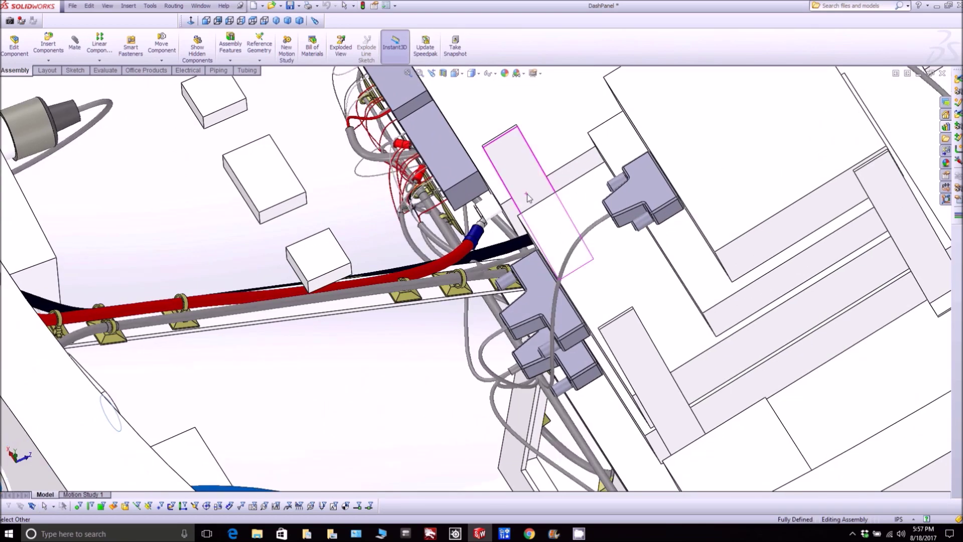
{"action": "middle_click_drag", "start_coordinate": [528, 197], "coordinate": [254, 344]}
{"action": "scroll", "coordinate": [278, 272], "scroll_direction": "down", "scroll_amount": 4}
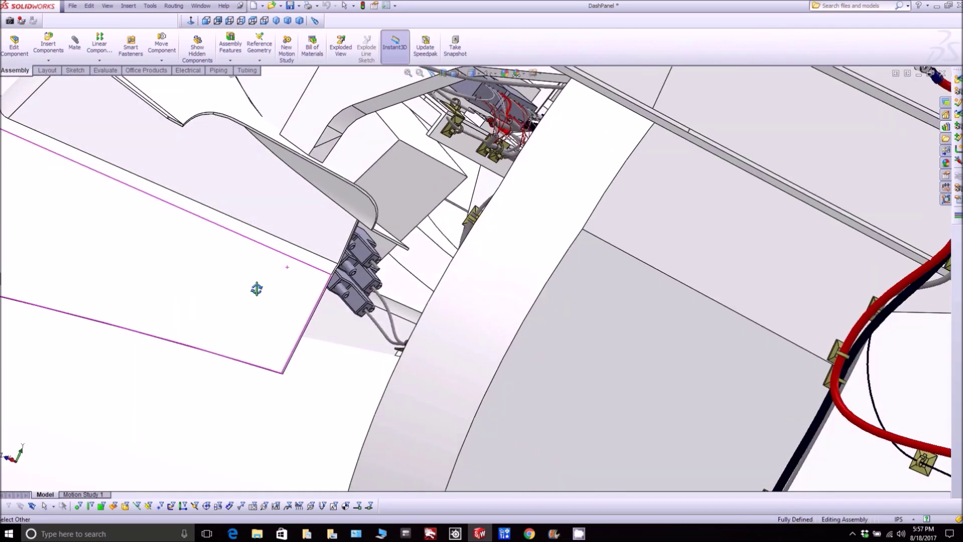
{"action": "left_click", "coordinate": [404, 203]}
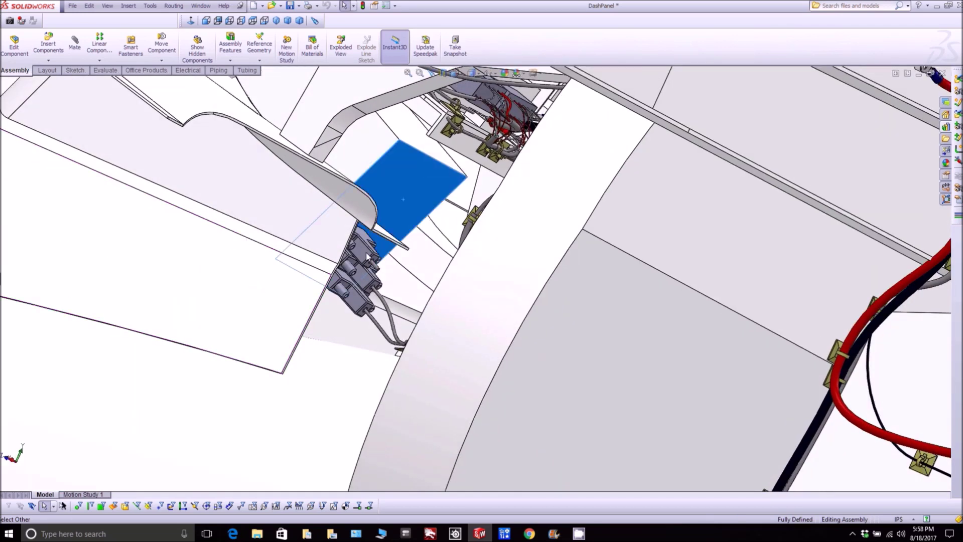
{"action": "scroll", "coordinate": [367, 257], "scroll_direction": "down", "scroll_amount": 3}
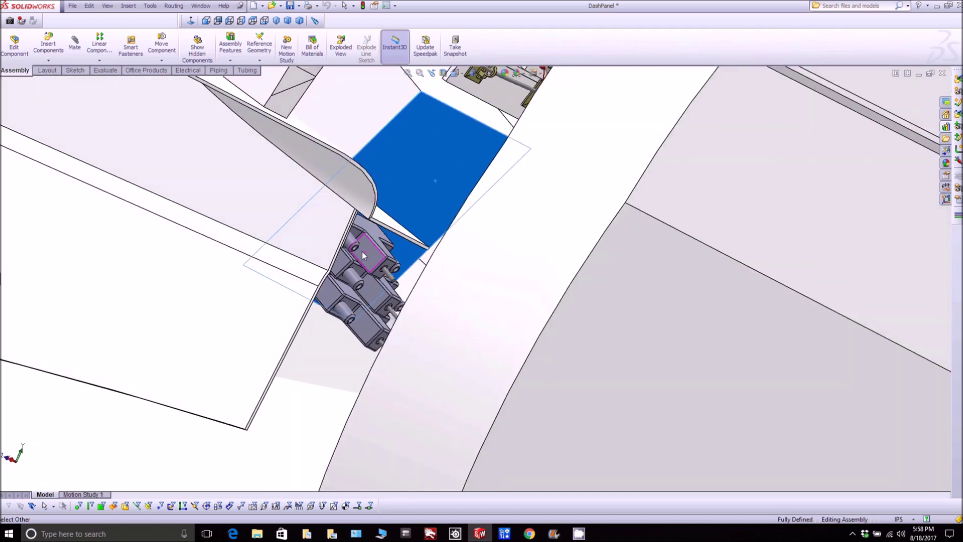
{"action": "left_click", "coordinate": [368, 262]}
{"action": "left_click", "coordinate": [371, 288]}
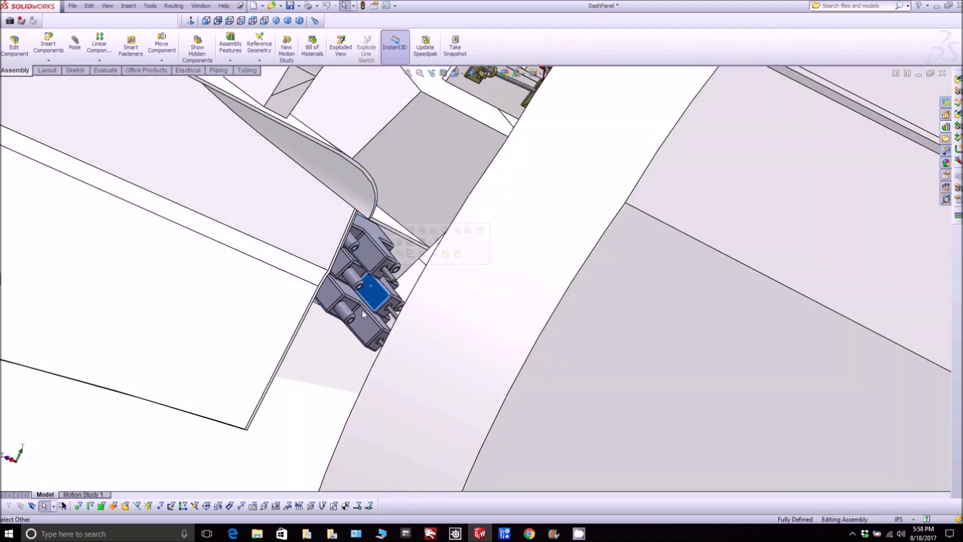
{"action": "left_click", "coordinate": [360, 316]}
{"action": "middle_click_drag", "start_coordinate": [360, 316], "coordinate": [570, 233]}
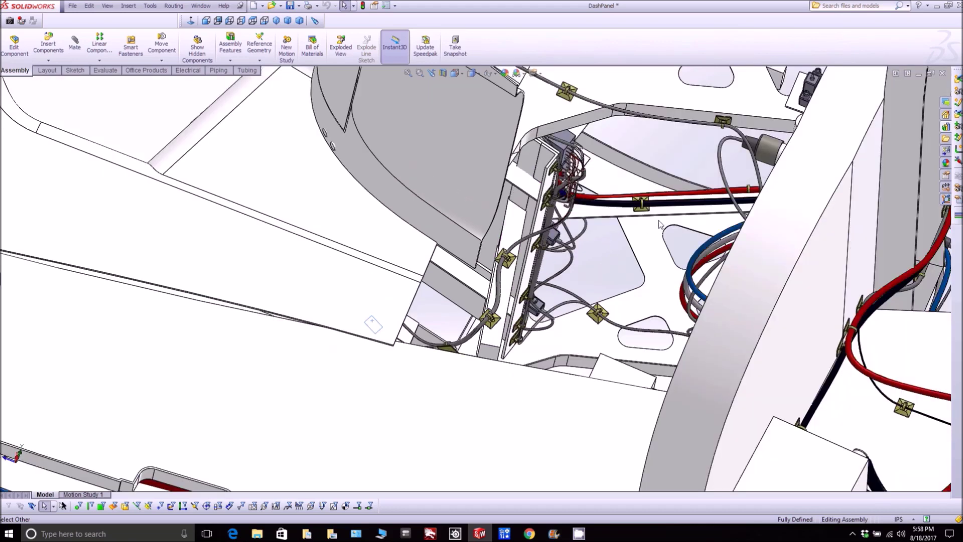
- Orbit and zoom out so the full dash faces forward, showing its top and both screens
{"action": "middle_click_drag", "start_coordinate": [660, 224], "coordinate": [624, 276]}
{"action": "scroll", "coordinate": [638, 246], "scroll_direction": "down", "scroll_amount": 3}
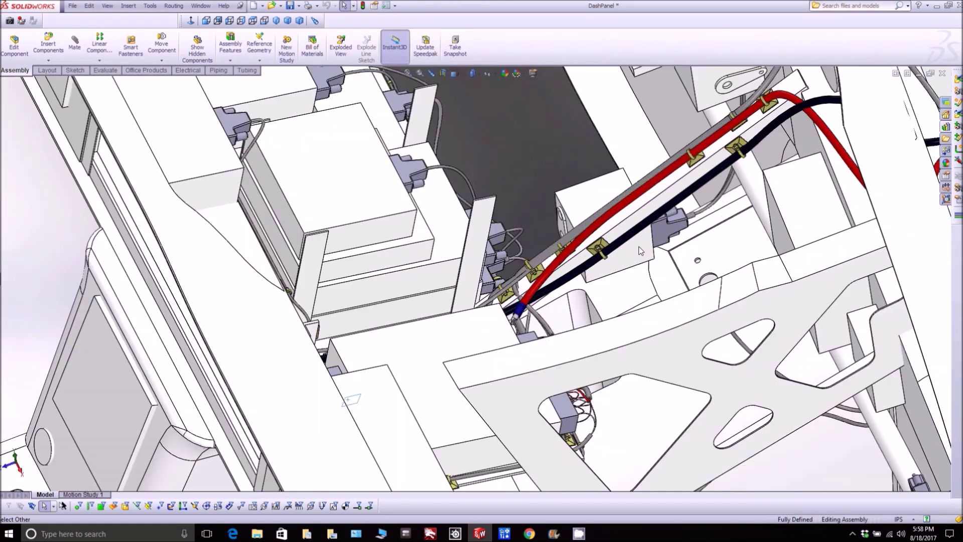
{"action": "scroll", "coordinate": [647, 247], "scroll_direction": "up", "scroll_amount": 10}
{"action": "middle_click_drag", "start_coordinate": [579, 265], "coordinate": [529, 269]}
{"action": "scroll", "coordinate": [529, 268], "scroll_direction": "down", "scroll_amount": 3}
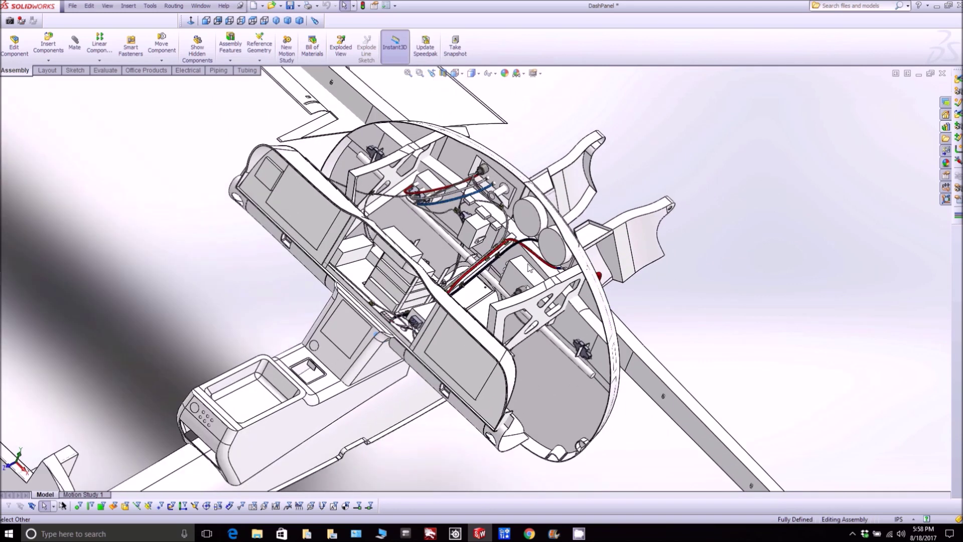